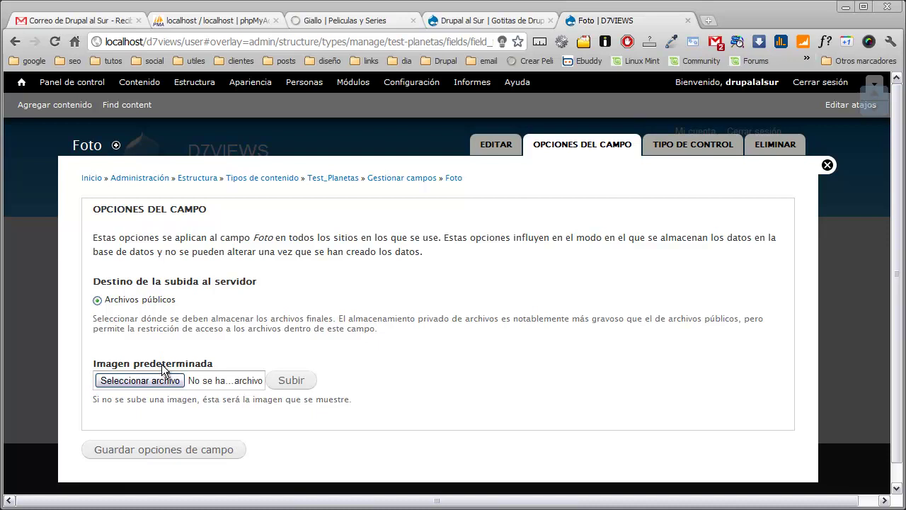
- Save the Foto field's storage options unchanged and set its help text to "Es la foto del planeta."
click(173, 450)
scroll(138, 310, down, 4)
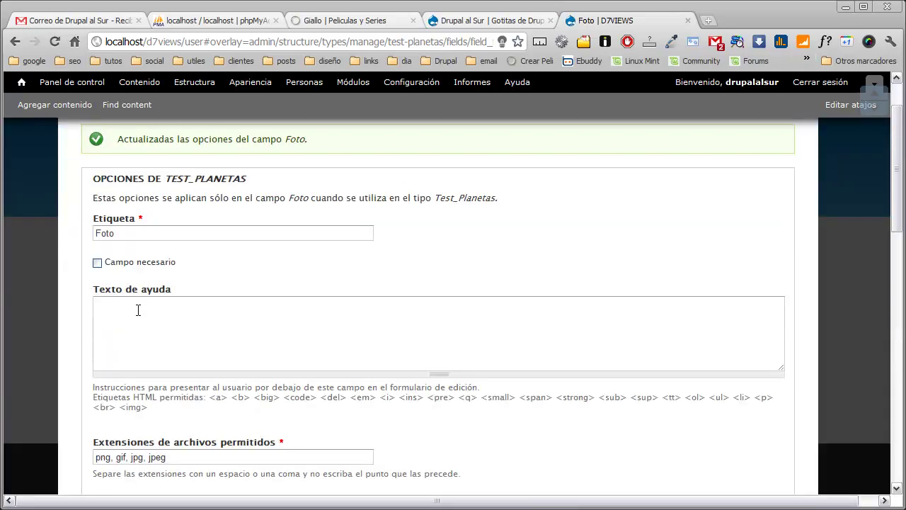
click(138, 268)
text(Es la fdo)
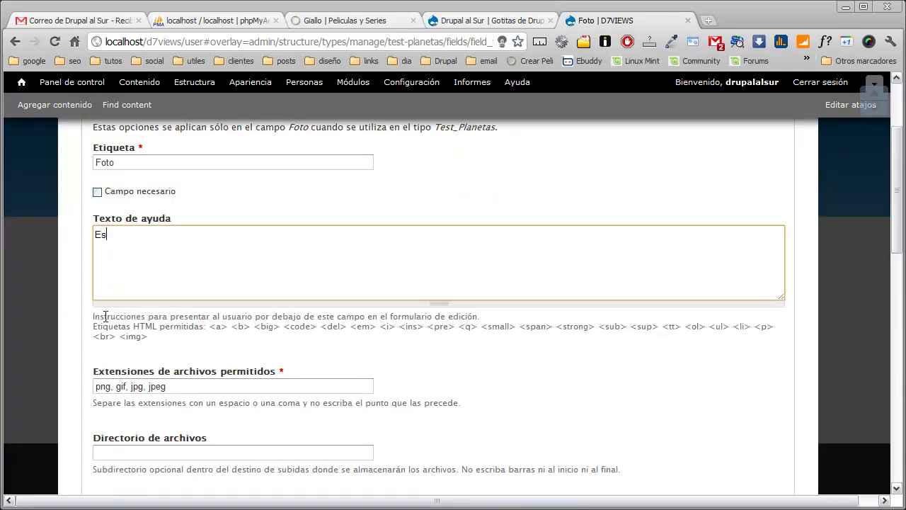
key(BackSpace)
key(BackSpace)
text(oto del planeta.)
key(Tab)
scroll(104, 317, down, 2)
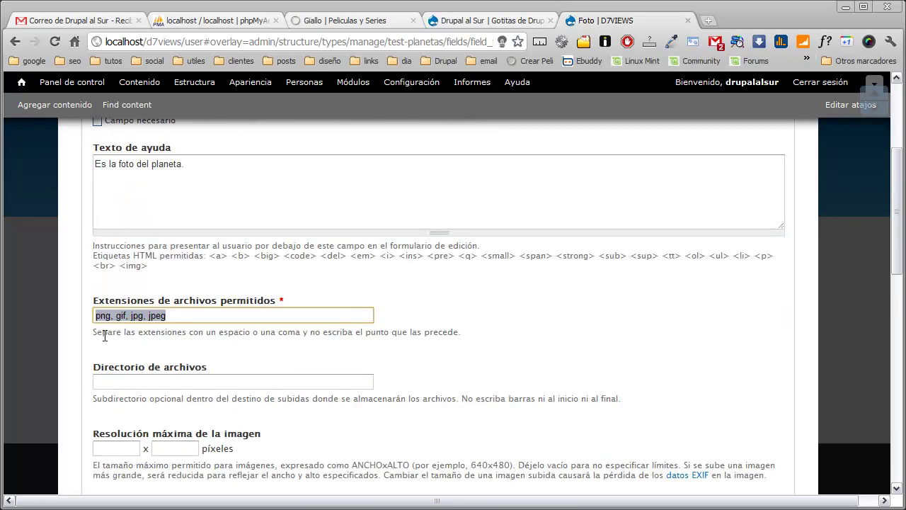
- Set the file directory of the Foto field to "planetas", keeping the allowed file extensions
scroll(106, 312, down, 2)
key(Tab)
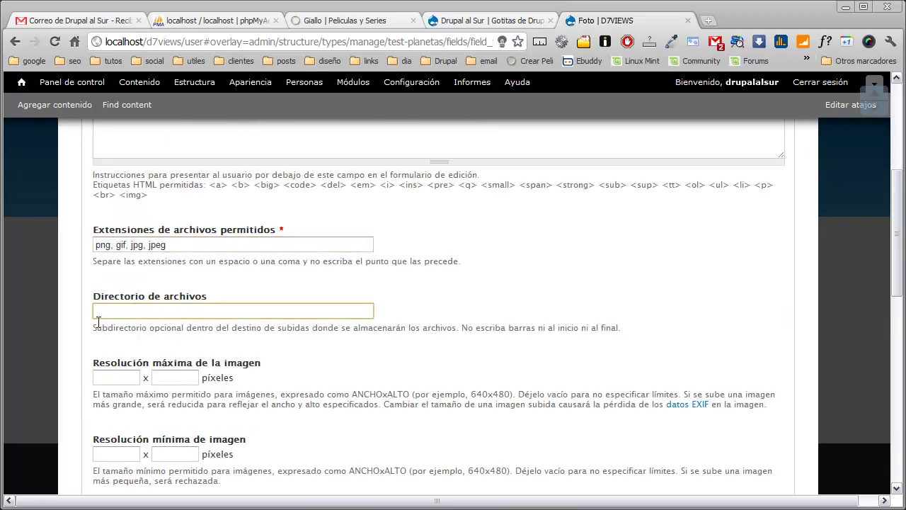
text(planetas)
scroll(95, 322, down, 3)
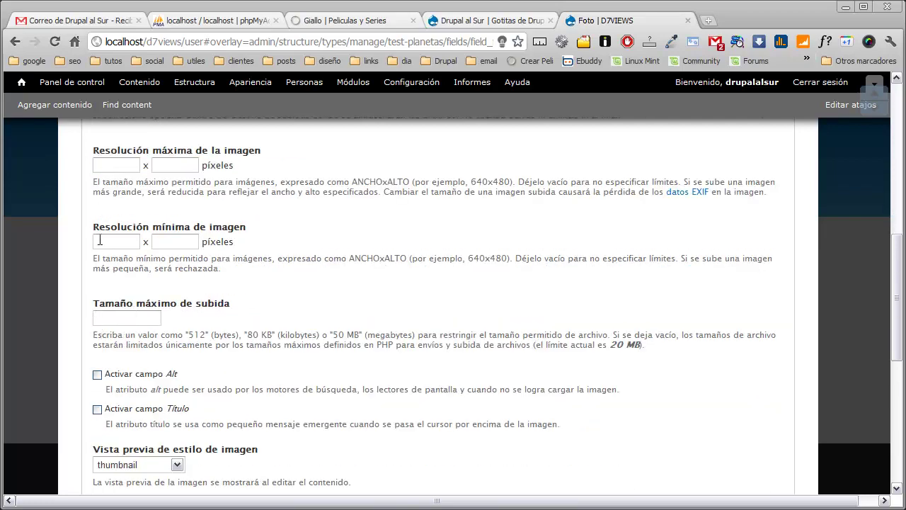
- Enable the Alt and Título fields for the Foto image field and save its configuration
scroll(99, 240, down, 1)
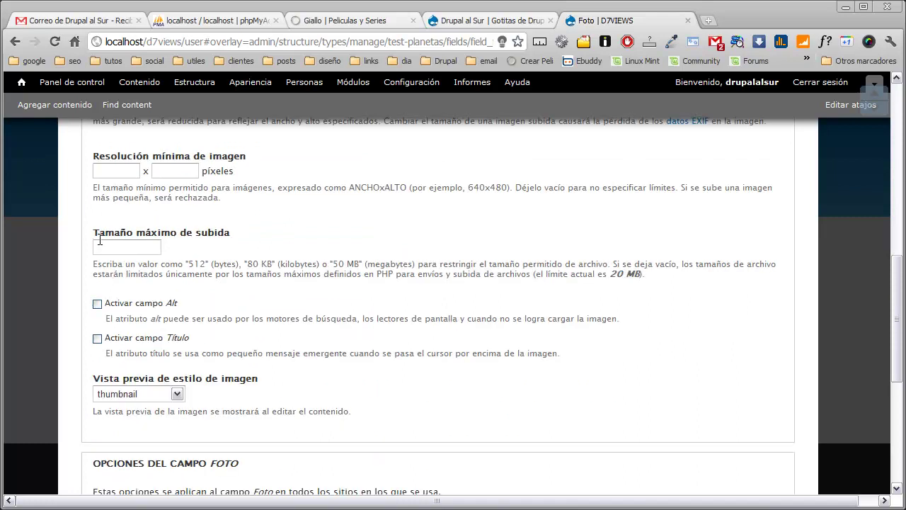
click(98, 338)
click(98, 304)
scroll(88, 328, down, 5)
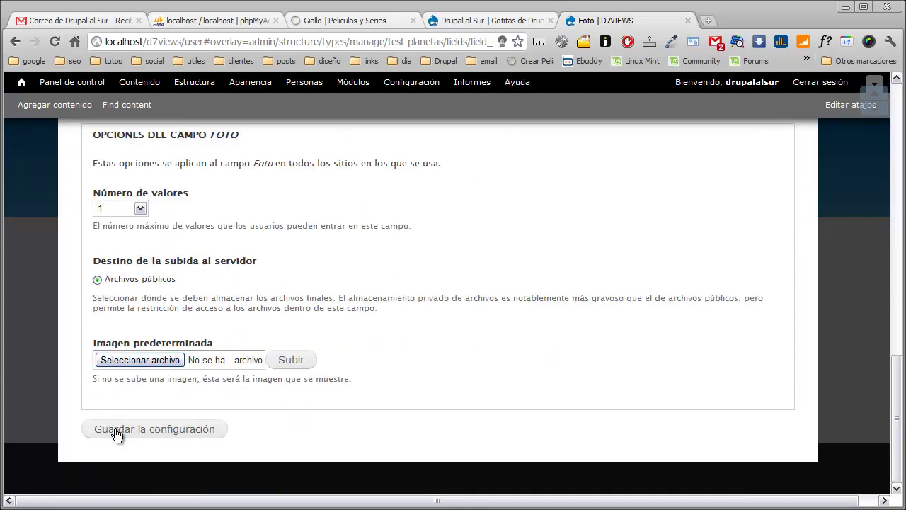
click(116, 432)
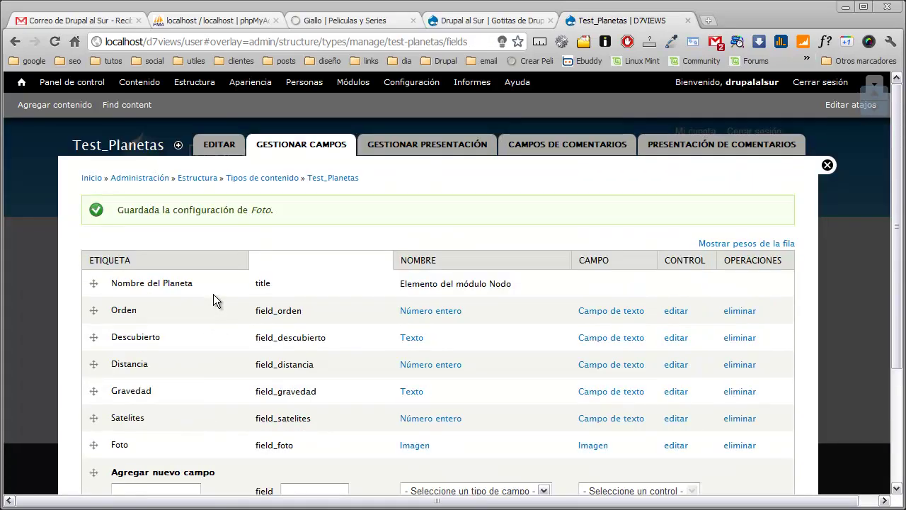
- Move the Foto field directly below Nombre del Planeta in the Test_Planetas field list and save the order
scroll(213, 294, down, 3)
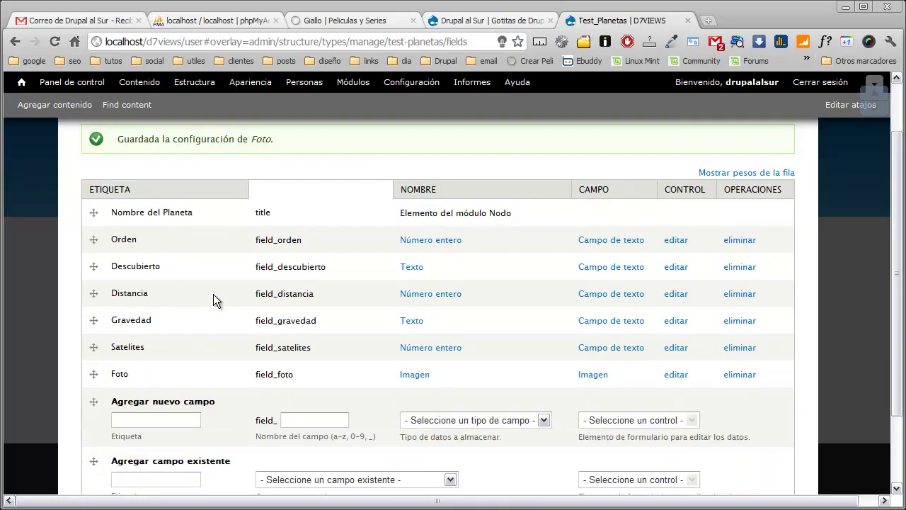
scroll(113, 318, up, 2)
drag(93, 373, 93, 244)
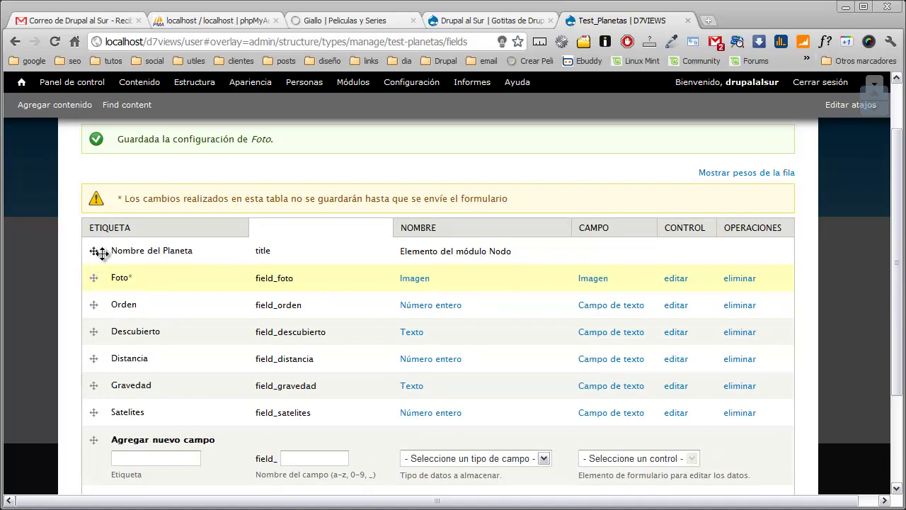
scroll(103, 264, down, 2)
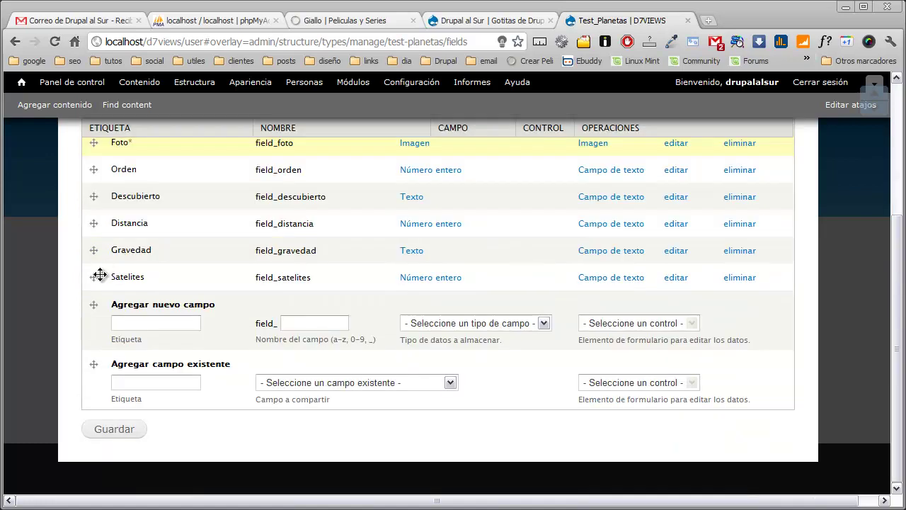
click(106, 429)
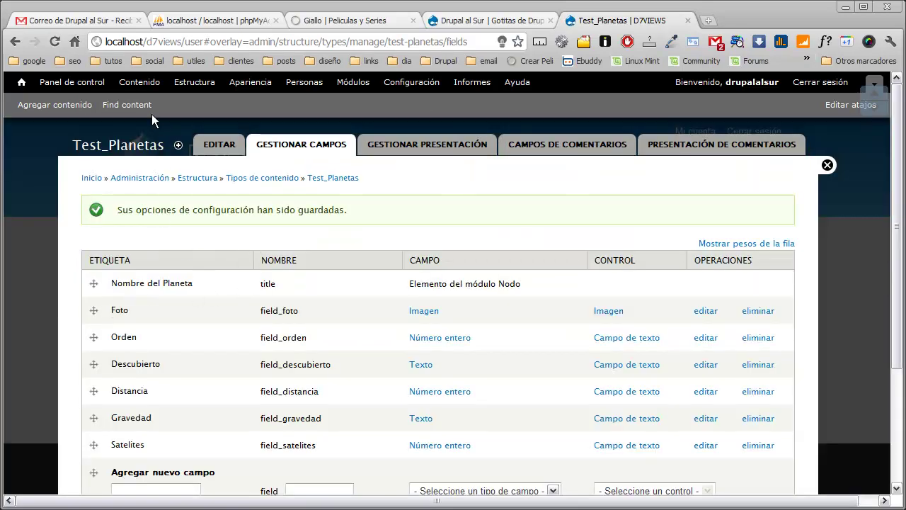
- Start a new Test_Planetas content item named "Mercurio" and upload mercurio.jpg as its photo
click(86, 107)
click(130, 292)
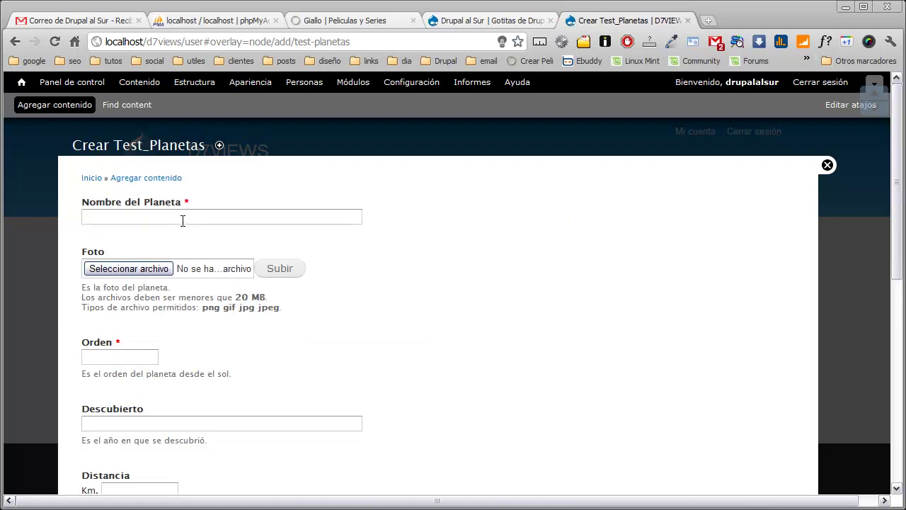
click(182, 218)
text(Mercurio)
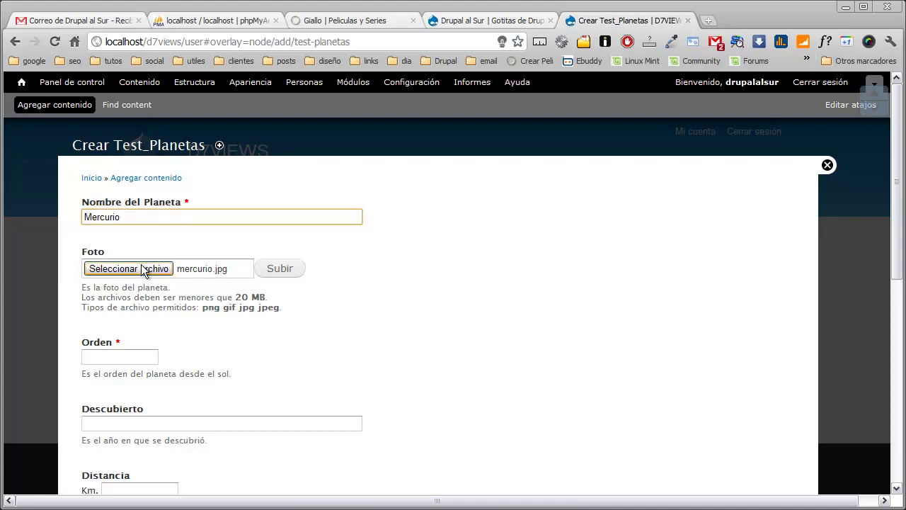
click(127, 269)
double_click(555, 216)
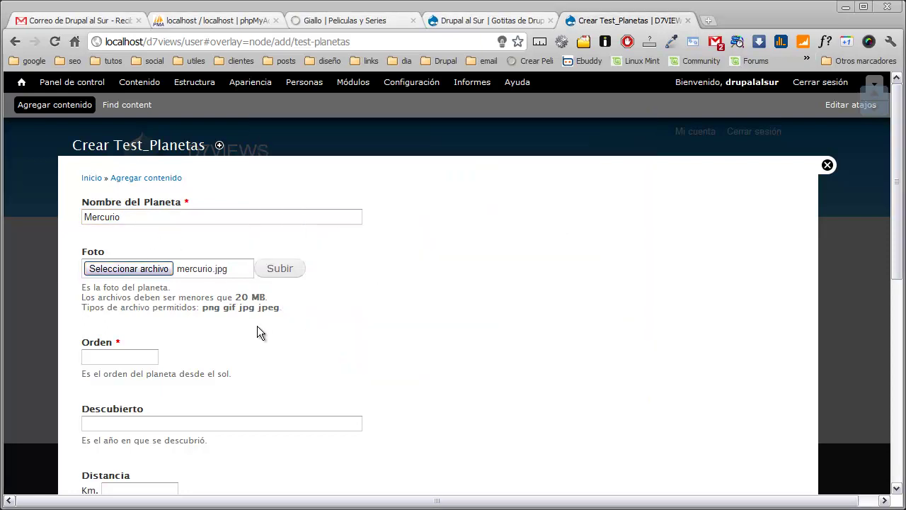
click(279, 272)
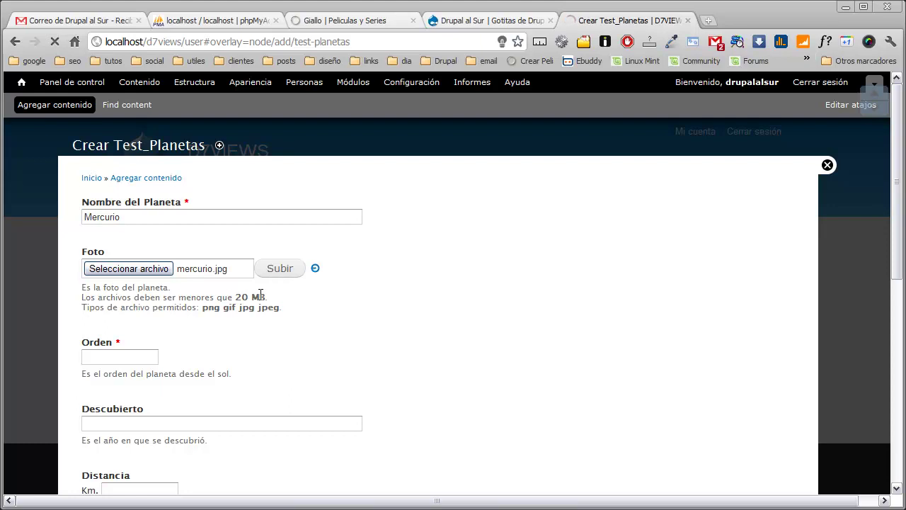
- Set Mercurio's Orden to 01 and its Descubierto year to 2000
scroll(126, 373, down, 1)
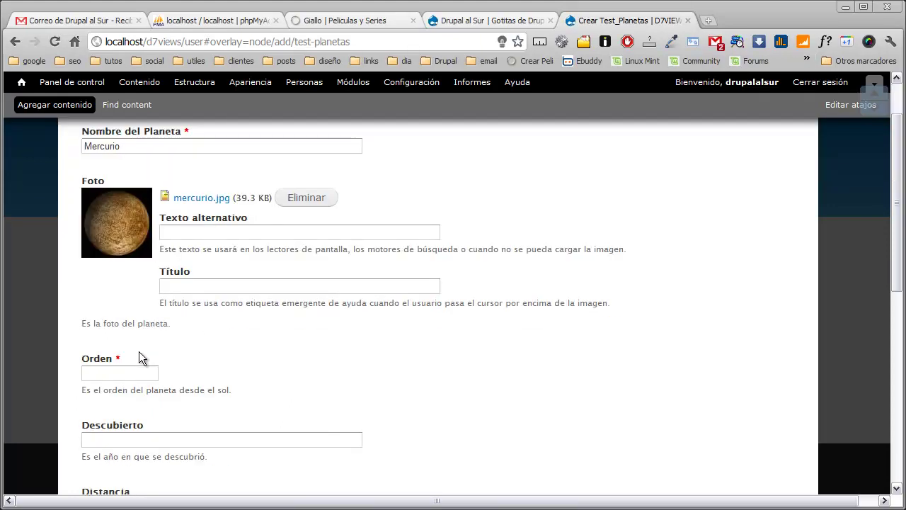
click(126, 375)
text(01)
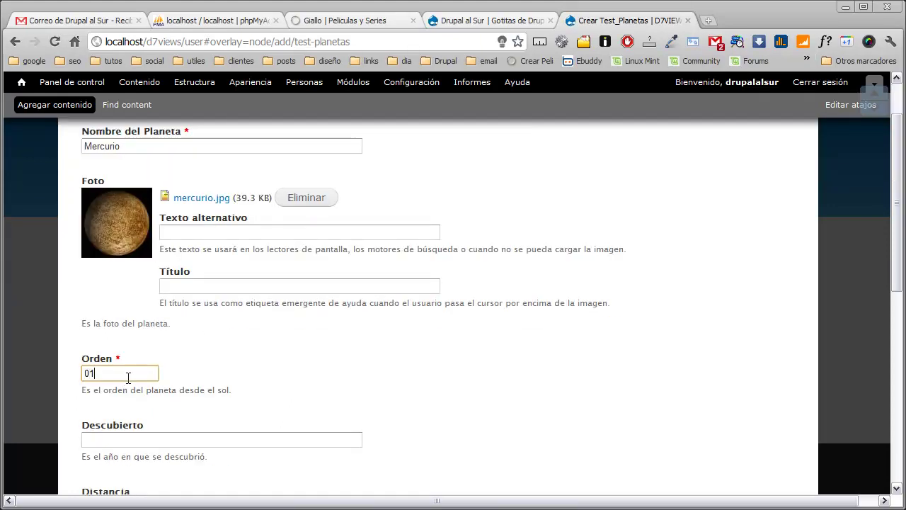
scroll(151, 354, down, 2)
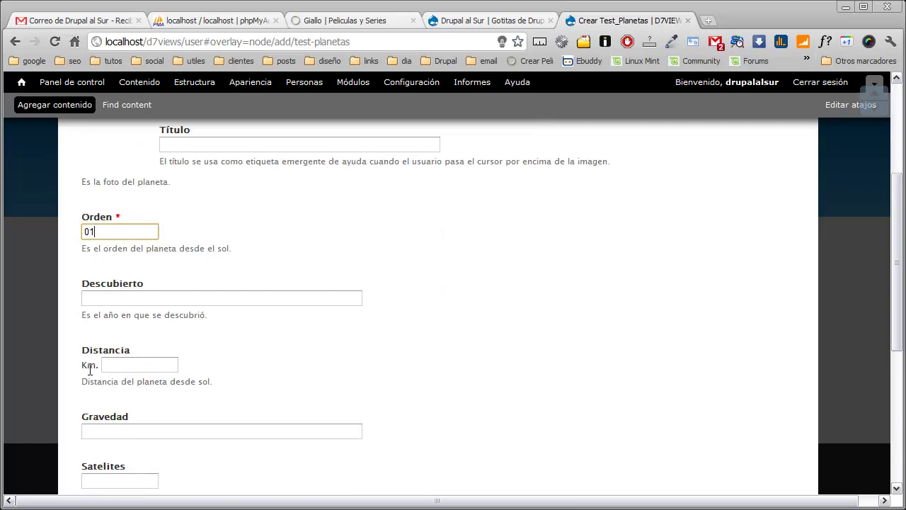
click(120, 293)
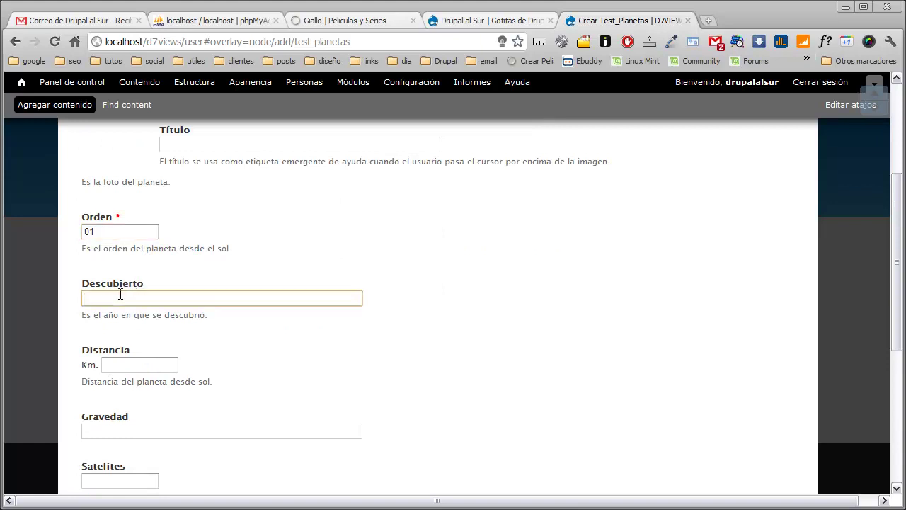
text(2000)
key(Tab)
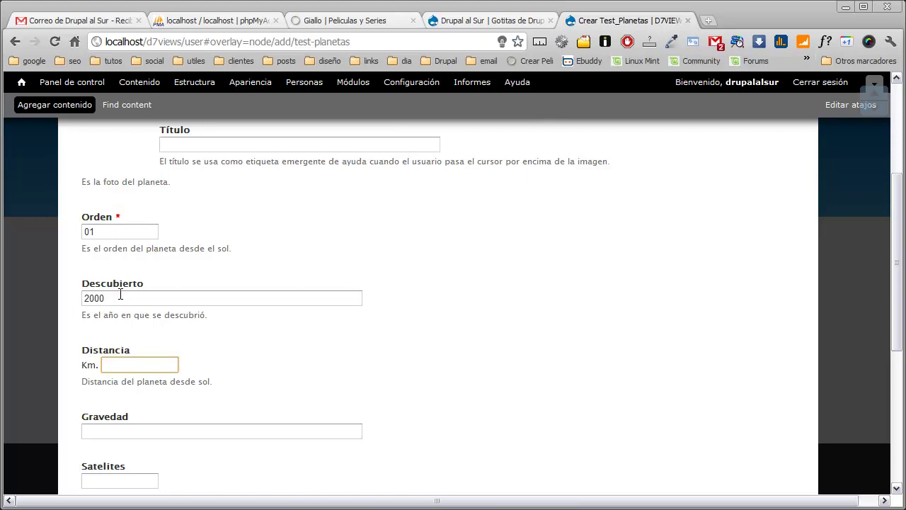
- Fill in Distancia 69800000, Gravedad 0.39 and Satelites 0 for Mercurio and save the content
text(69800000)
key(Tab)
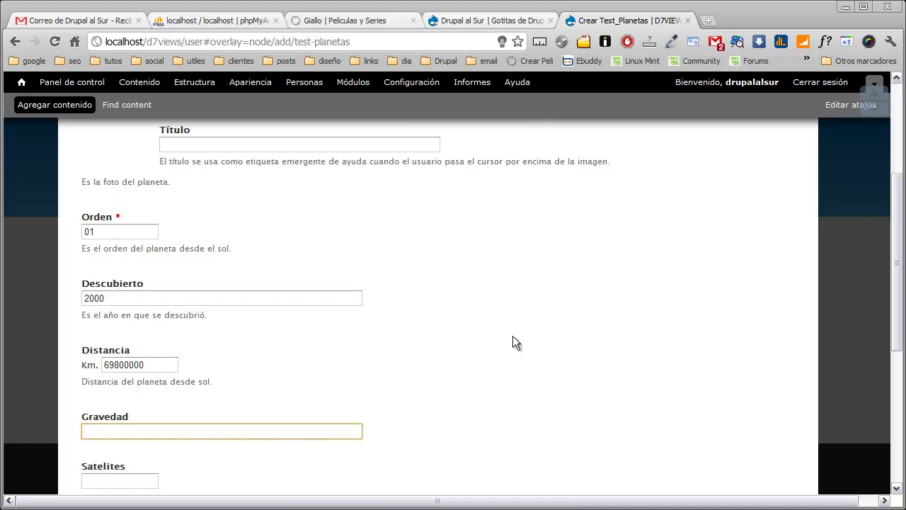
text(0.39)
key(Tab)
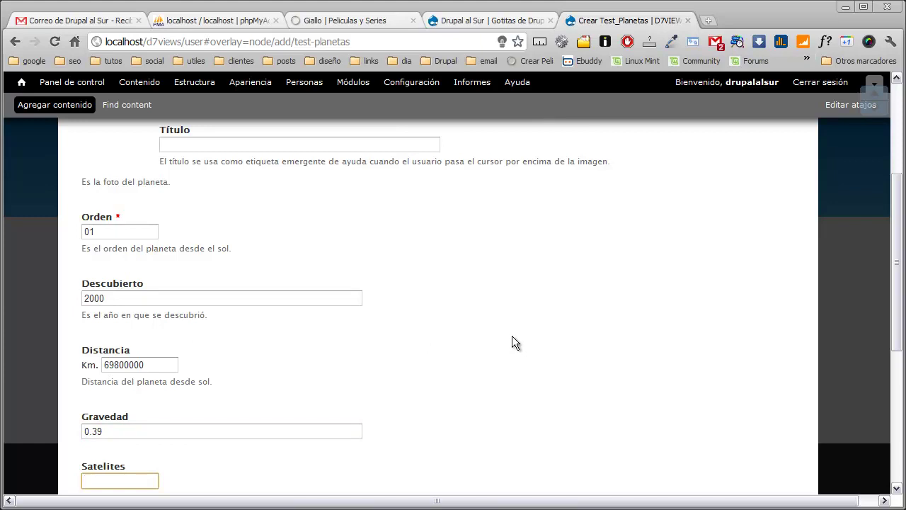
text(0)
scroll(512, 343, down, 3)
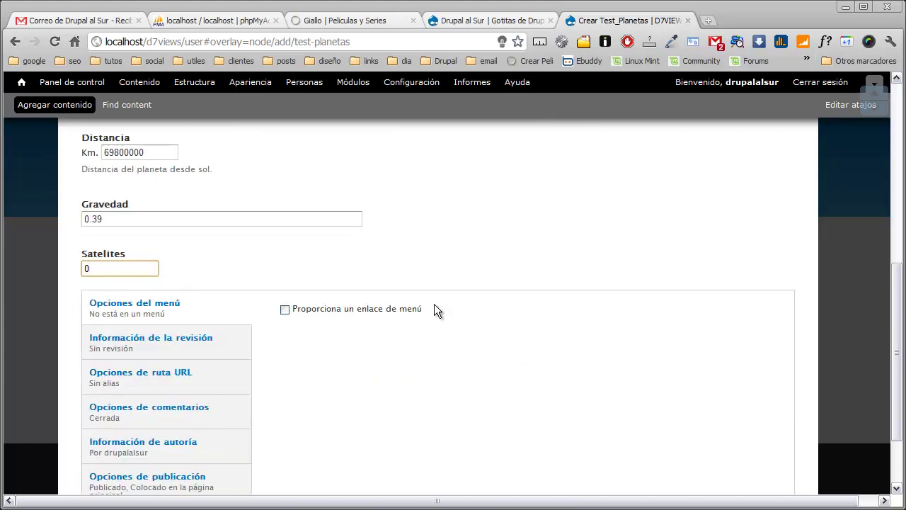
scroll(434, 310, down, 2)
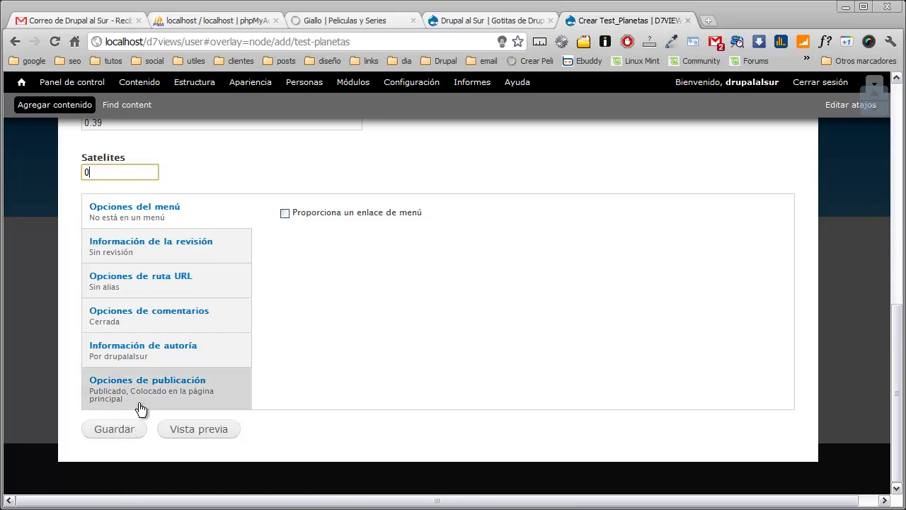
click(125, 429)
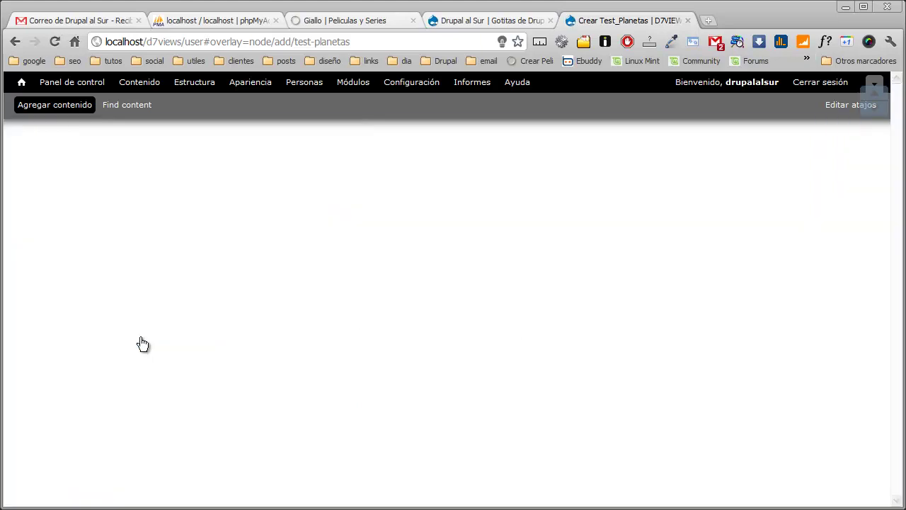
- Examine the published Mercurio page, checking how its field labels, values and photo are laid out
scroll(185, 299, down, 3)
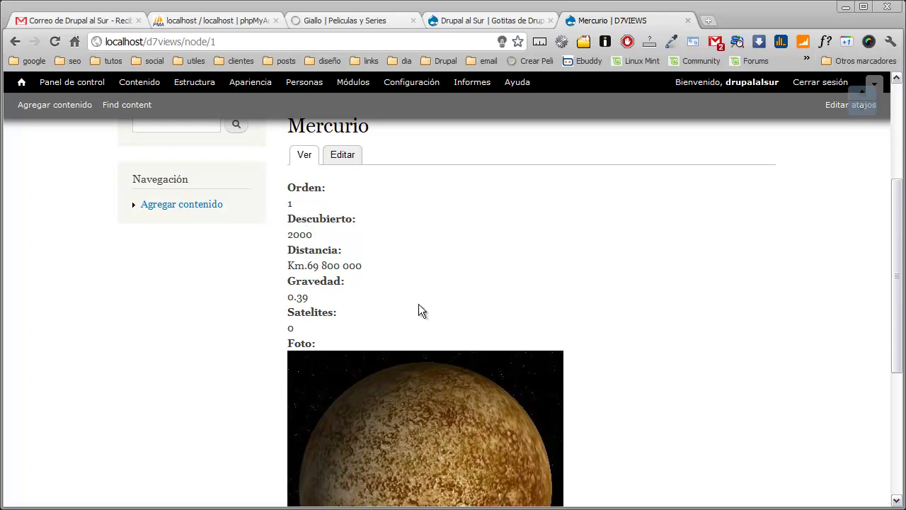
scroll(587, 298, down, 3)
scroll(588, 298, up, 2)
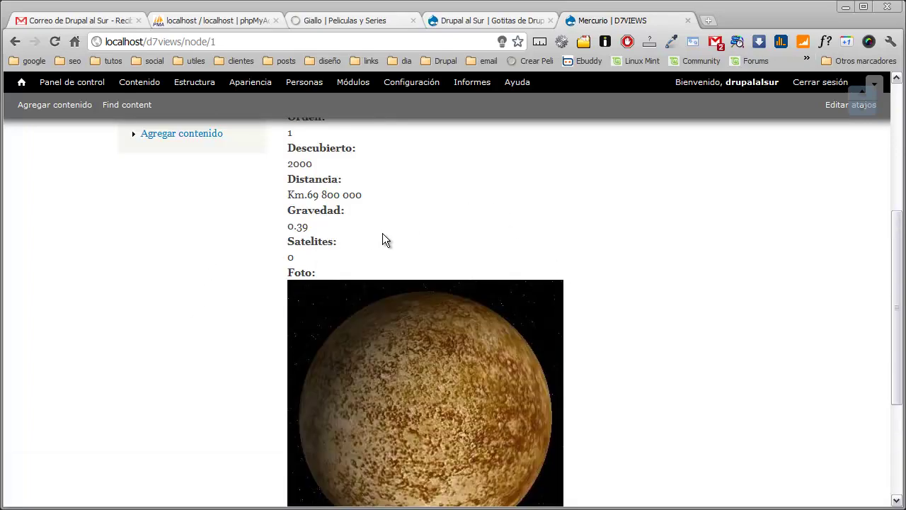
scroll(382, 240, up, 1)
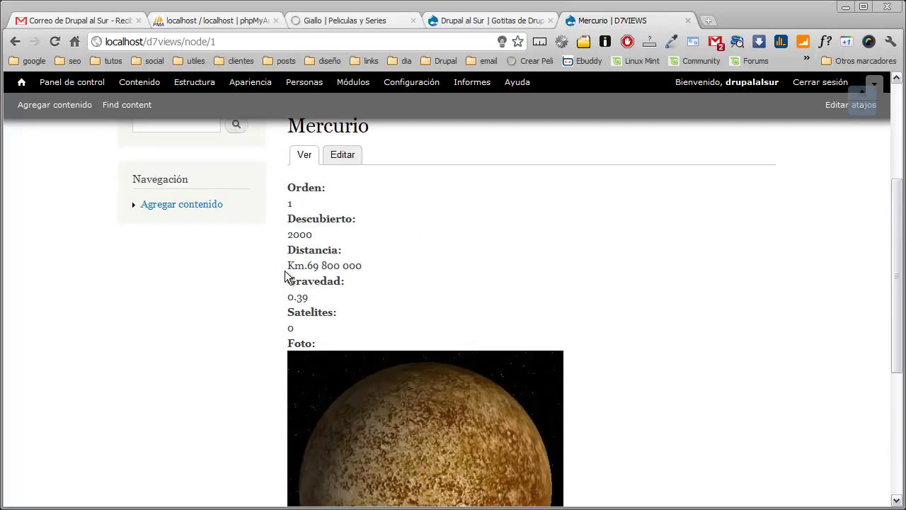
scroll(300, 314, down, 1)
scroll(332, 369, down, 3)
scroll(315, 370, up, 4)
scroll(315, 370, down, 1)
scroll(315, 370, up, 4)
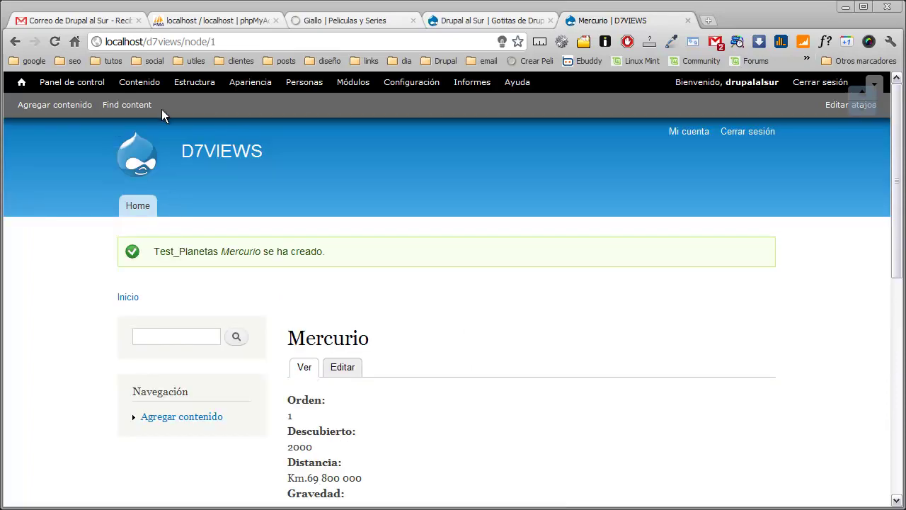
- Open the display management of the Test_Planetas content type and review its field labels and formats
click(194, 82)
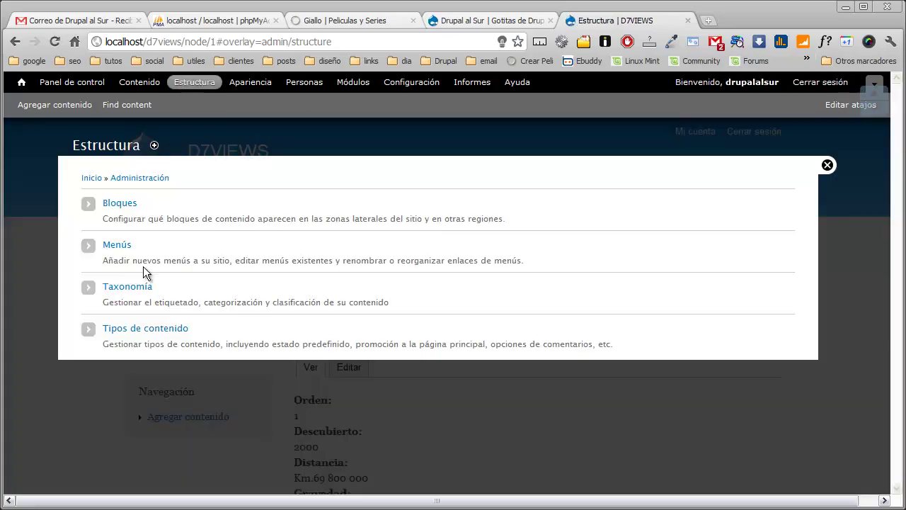
click(127, 328)
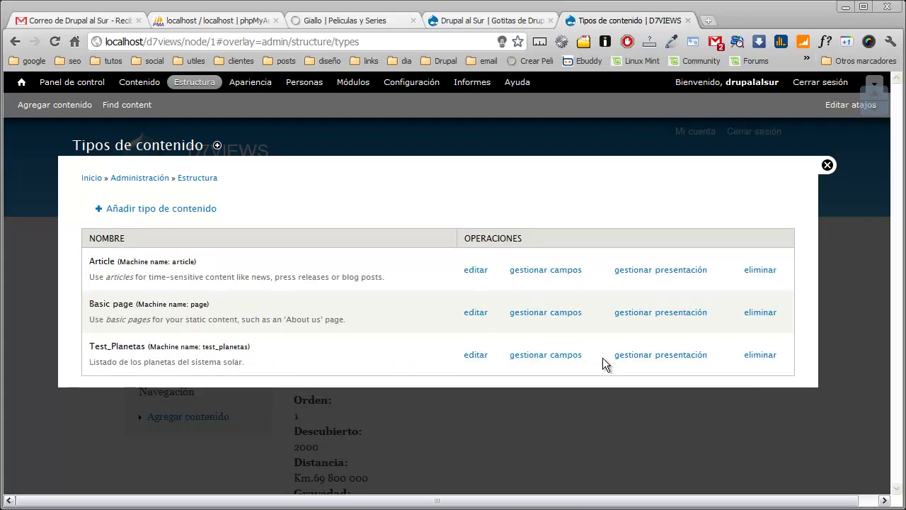
click(644, 364)
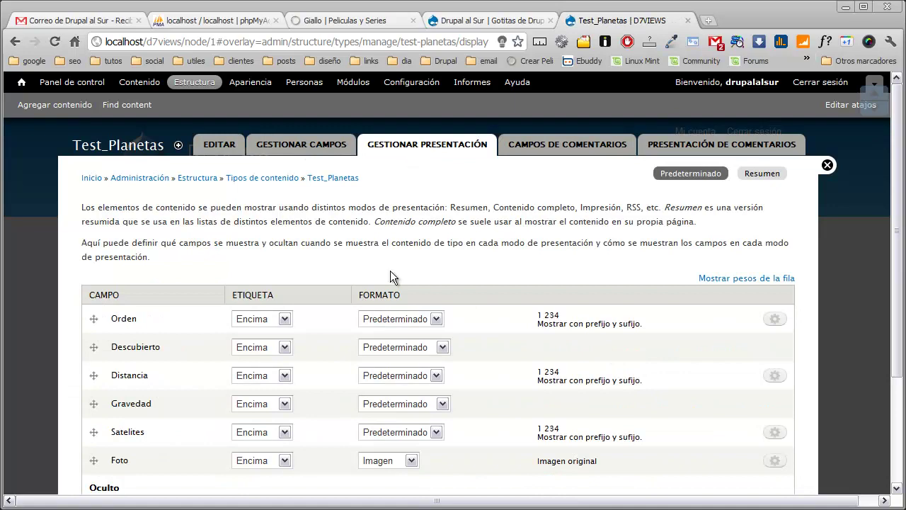
scroll(390, 271, down, 1)
scroll(391, 271, up, 1)
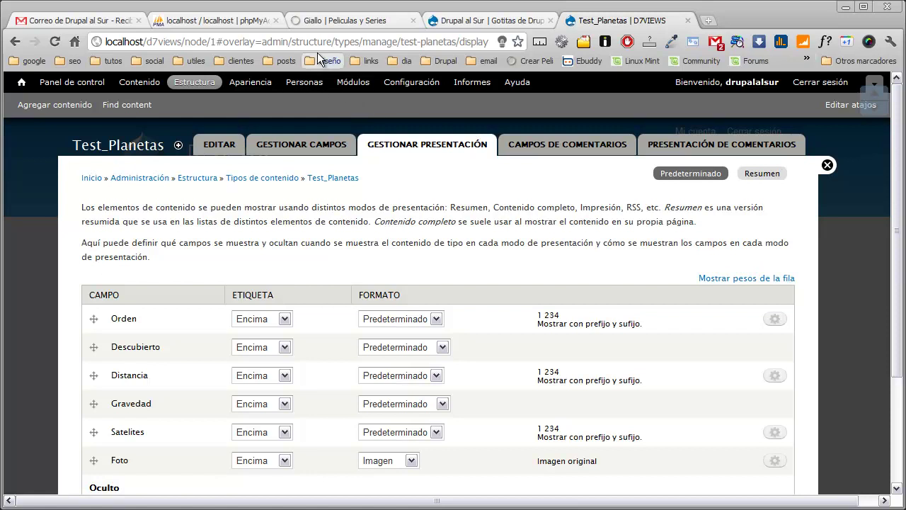
- Open the site's home page in a separate browser tab and view the Mercurio entry down to its photo
middle_click(22, 83)
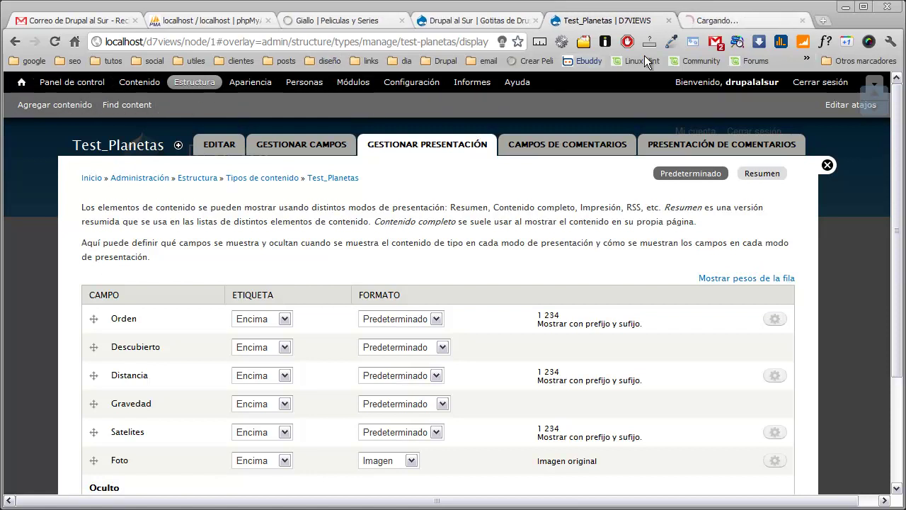
click(732, 16)
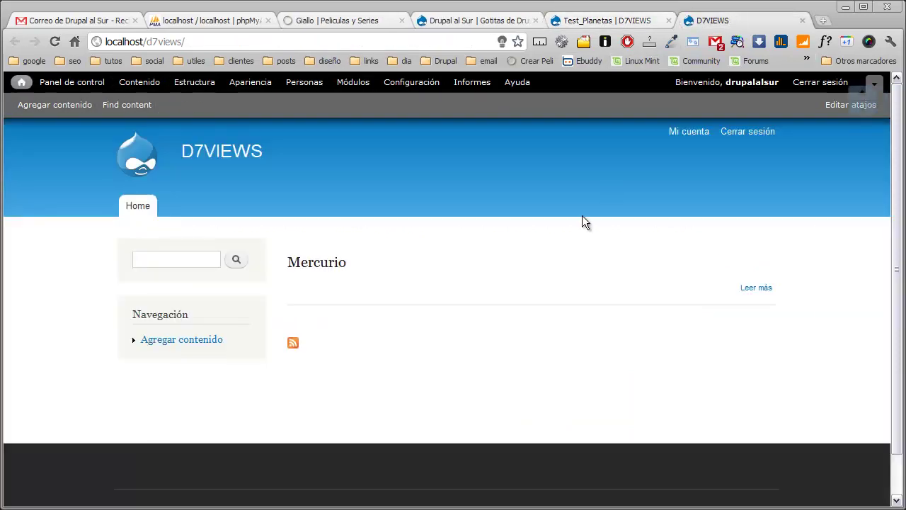
click(330, 262)
scroll(414, 315, down, 1)
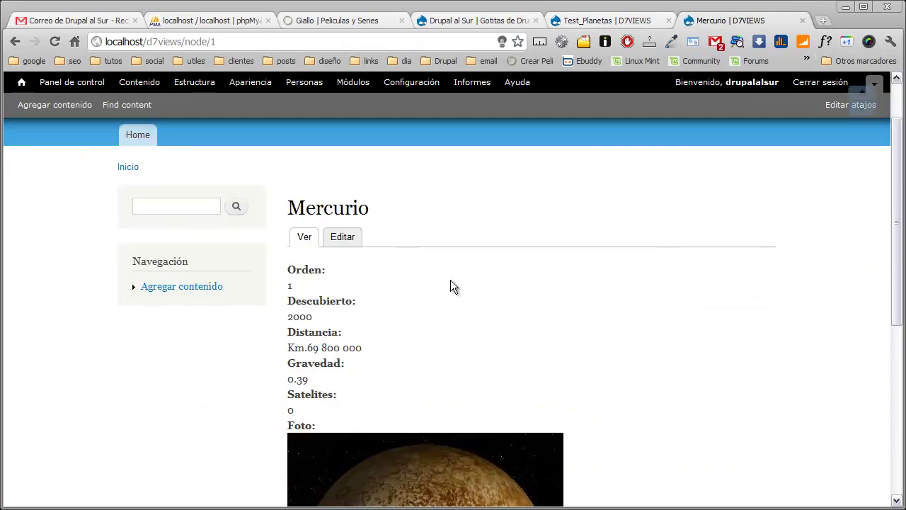
scroll(510, 304, down, 3)
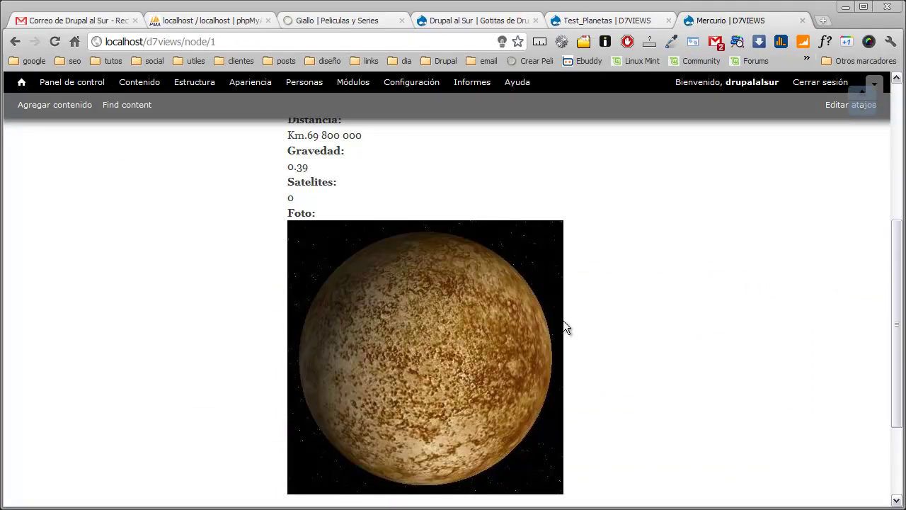
- Set the Foto field's image style to thumbnail in the Test_Planetas display settings and save them
click(619, 21)
scroll(600, 252, down, 2)
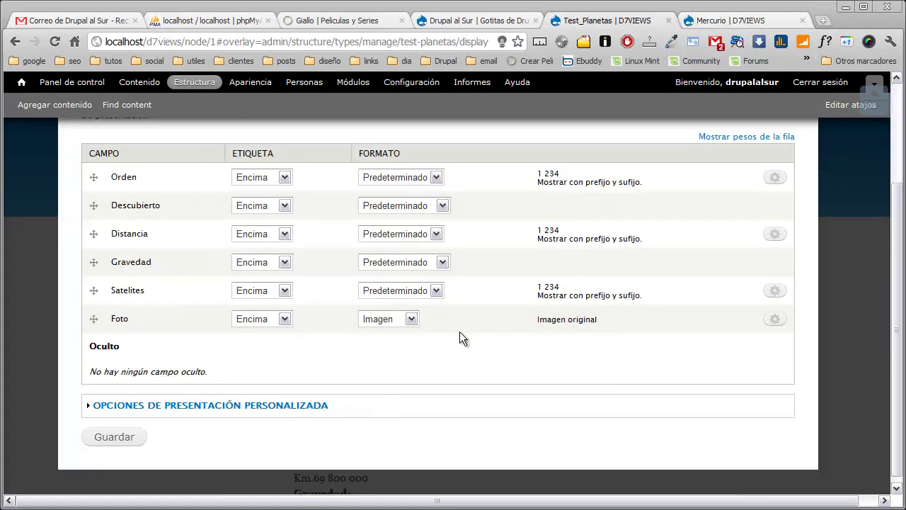
click(775, 322)
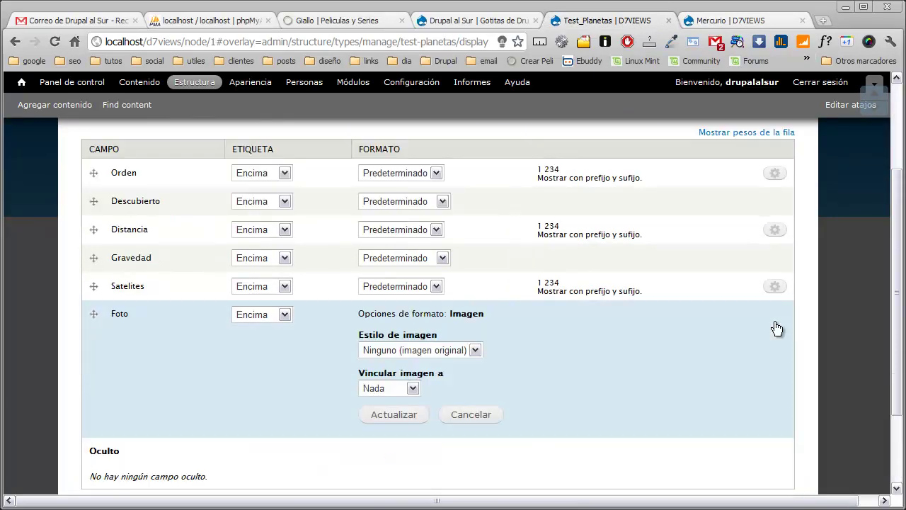
click(477, 352)
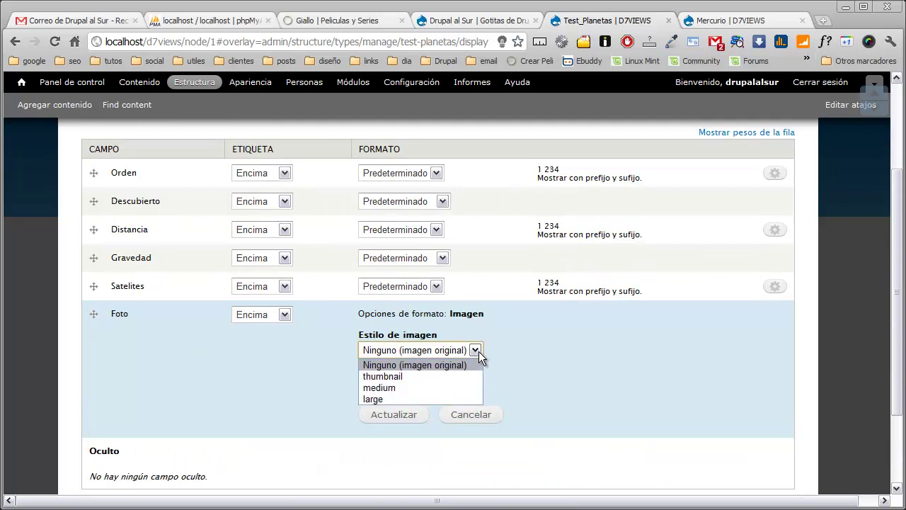
click(464, 376)
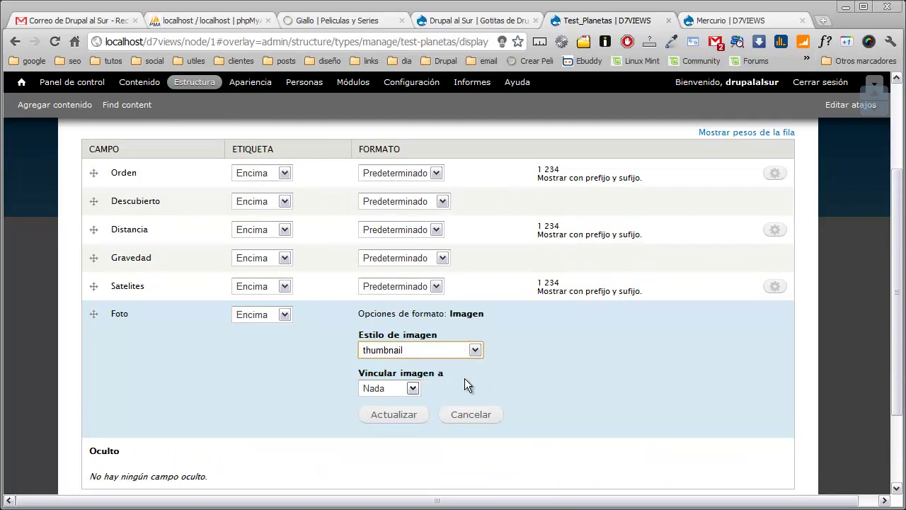
click(404, 414)
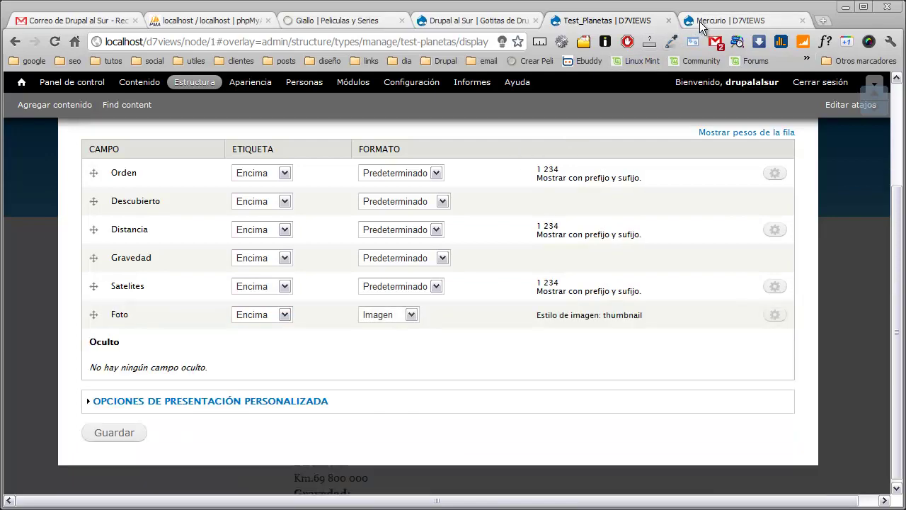
click(699, 21)
click(54, 41)
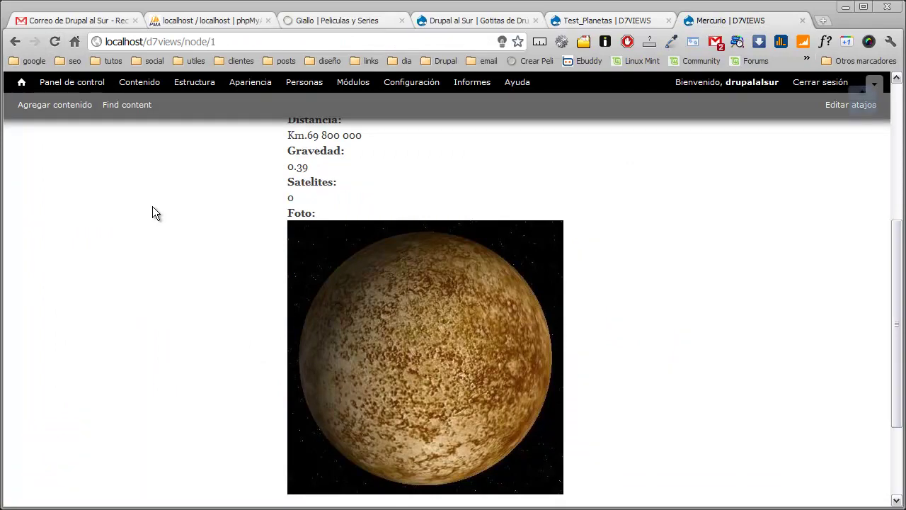
click(606, 21)
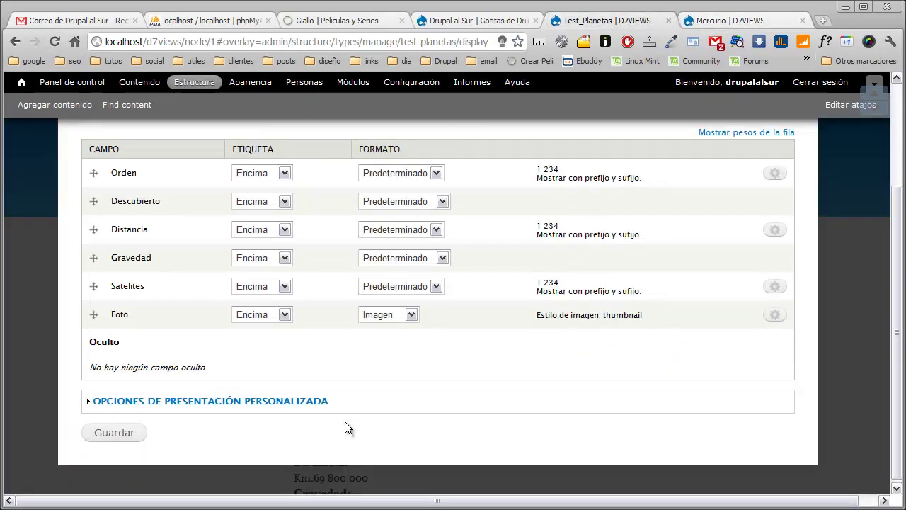
click(129, 436)
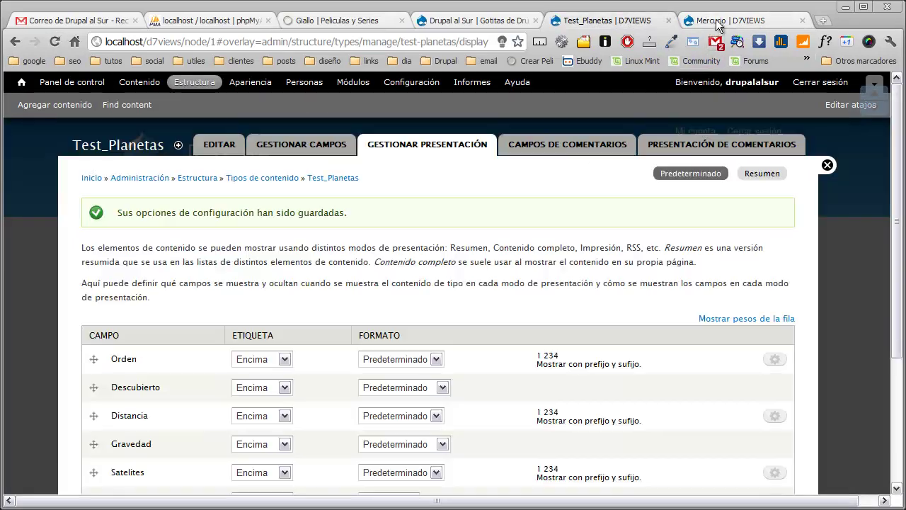
- Reload the Mercurio page and check the size at which its photo is displayed
click(716, 19)
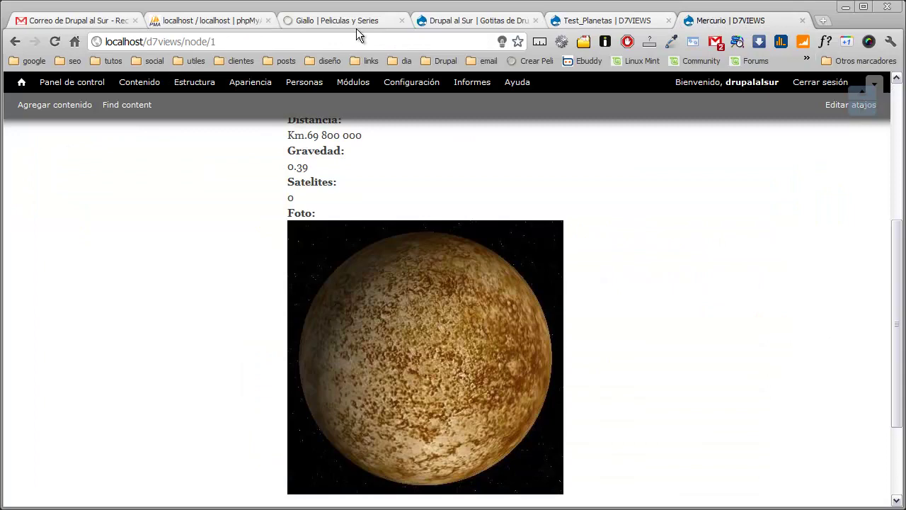
click(56, 41)
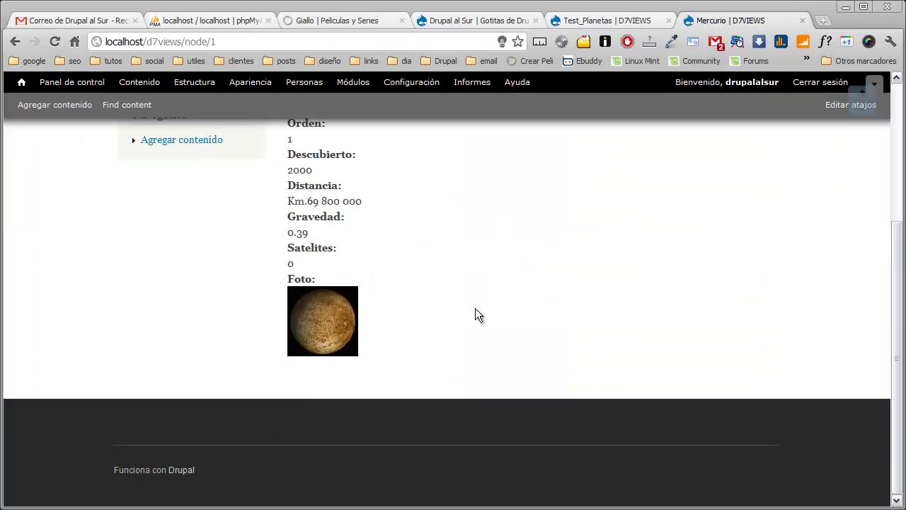
scroll(475, 309, up, 1)
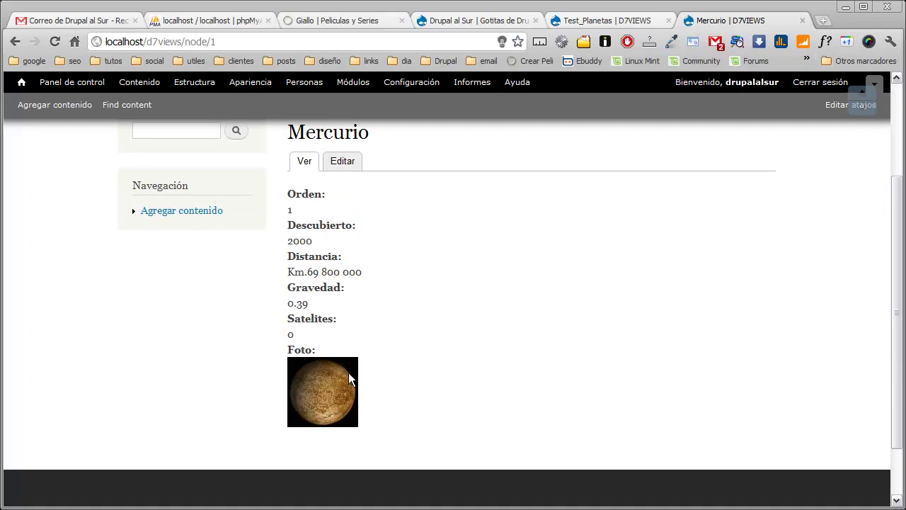
- Link the Foto field's image to Archivo in its format options and save the display settings
click(591, 22)
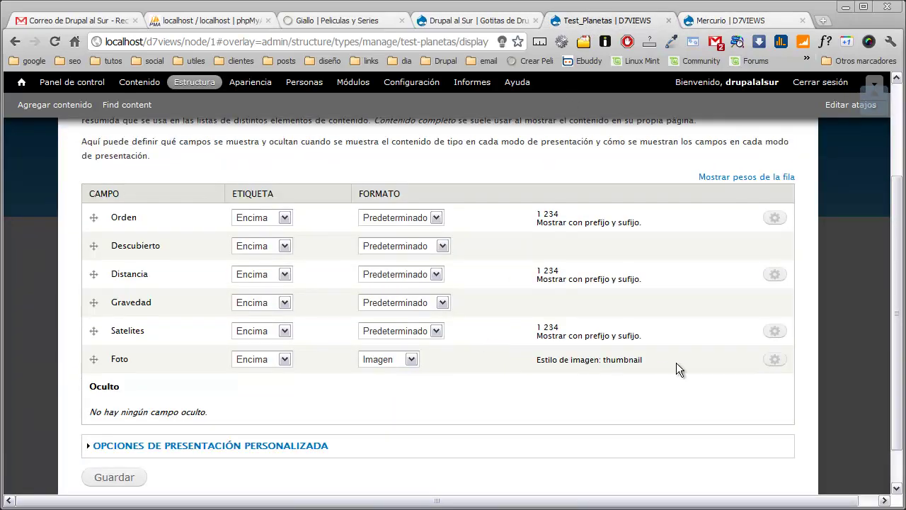
click(774, 359)
scroll(679, 347, down, 2)
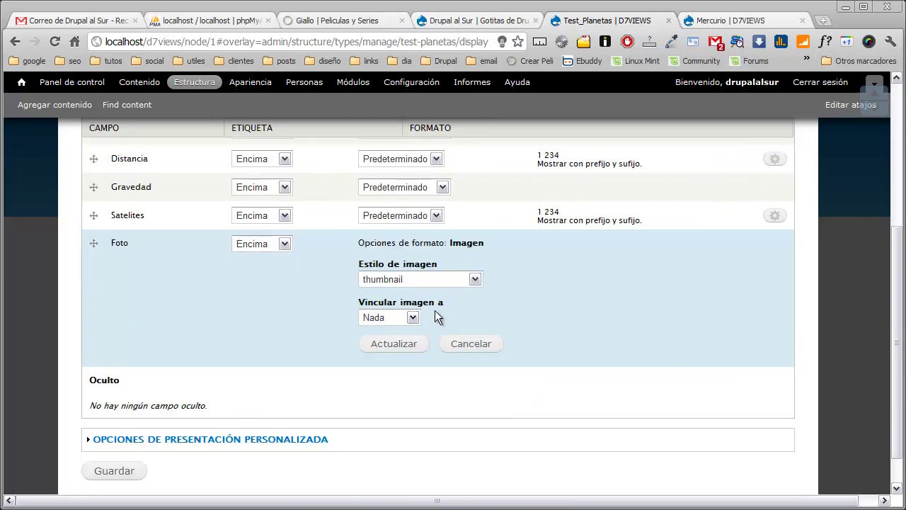
click(414, 318)
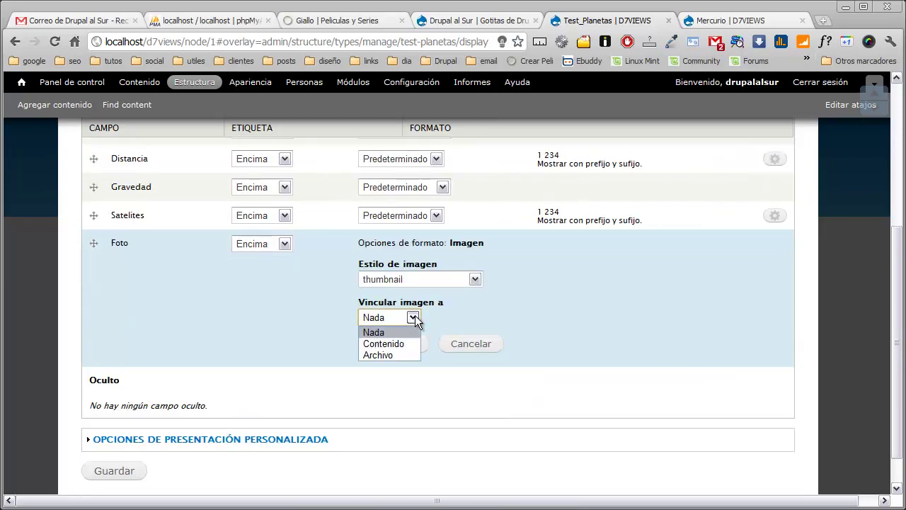
click(401, 353)
click(401, 352)
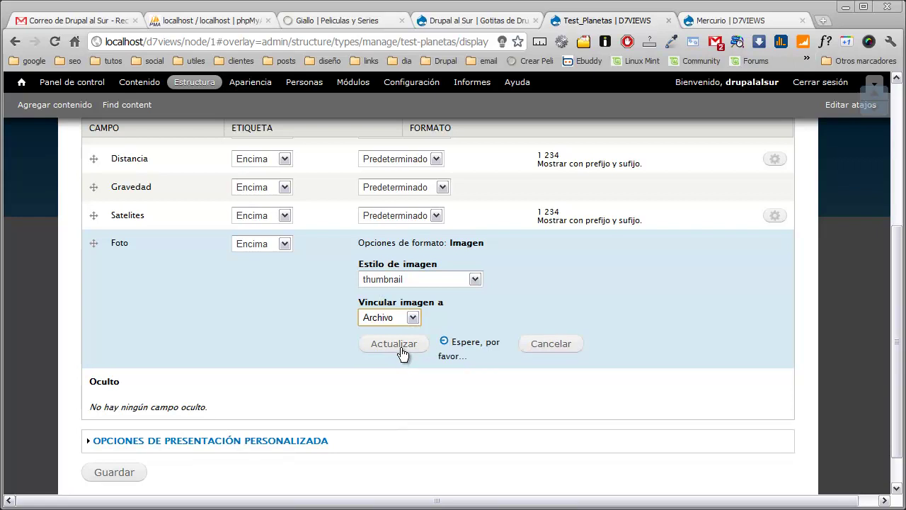
click(121, 428)
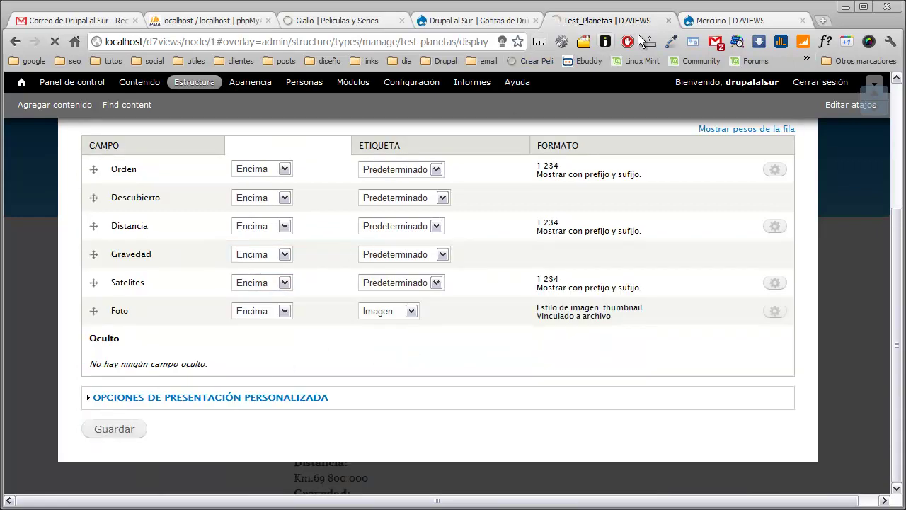
- Reload the Mercurio page, follow the photo's link to check its target, and return to the page
click(712, 24)
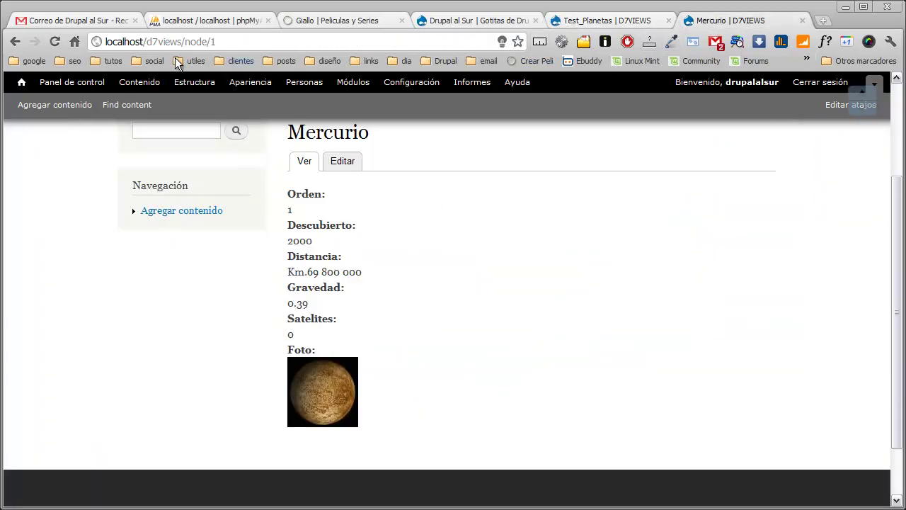
click(55, 42)
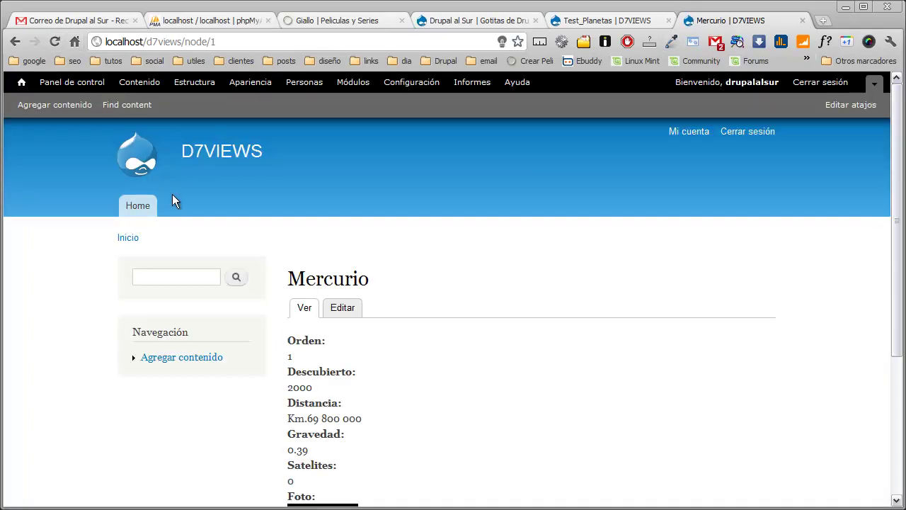
scroll(293, 307, down, 3)
click(325, 322)
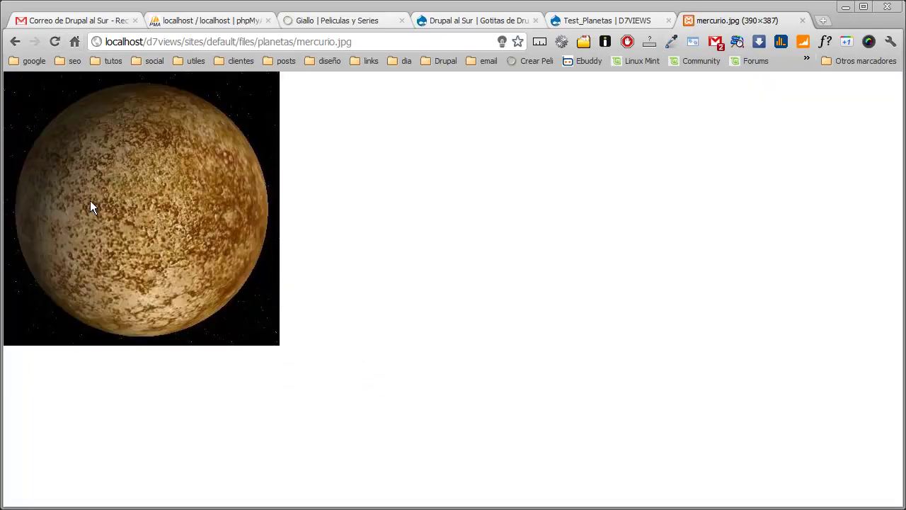
click(8, 43)
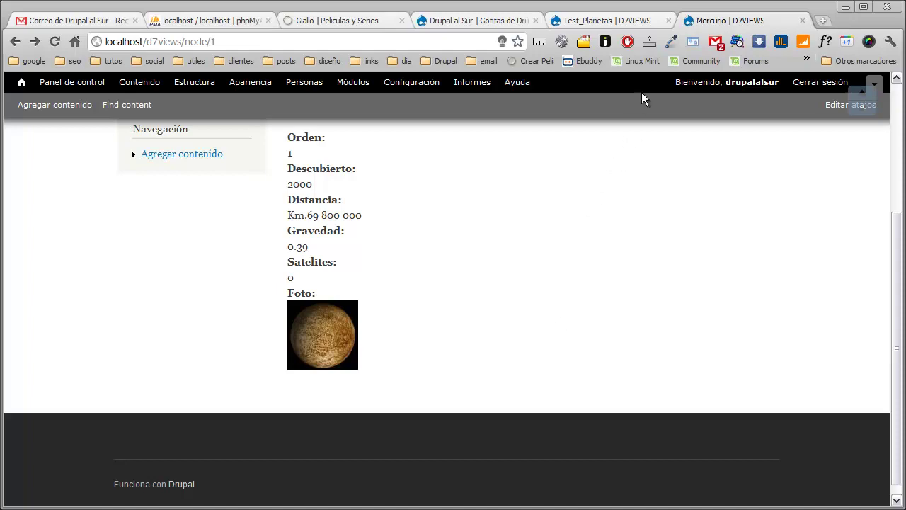
- Compare the label placements in the Test_Planetas display settings with the field layout on the Mercurio page
click(619, 21)
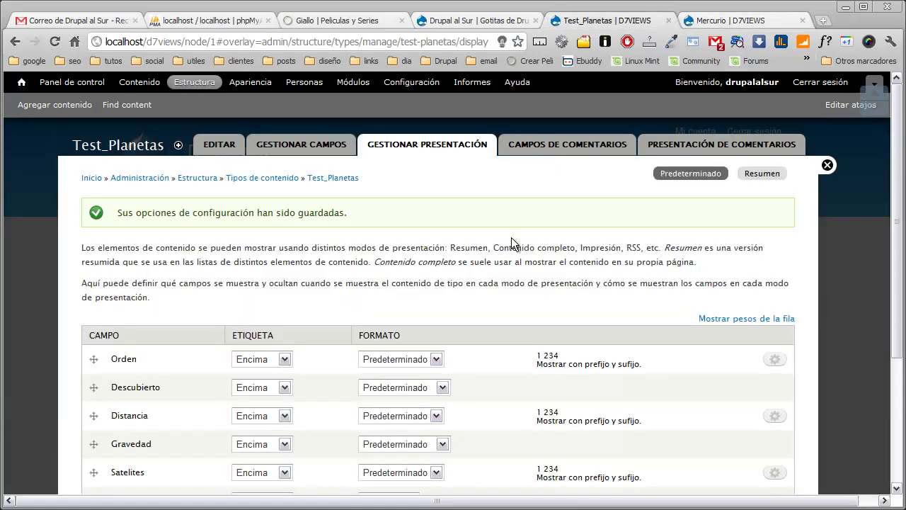
scroll(475, 288, down, 3)
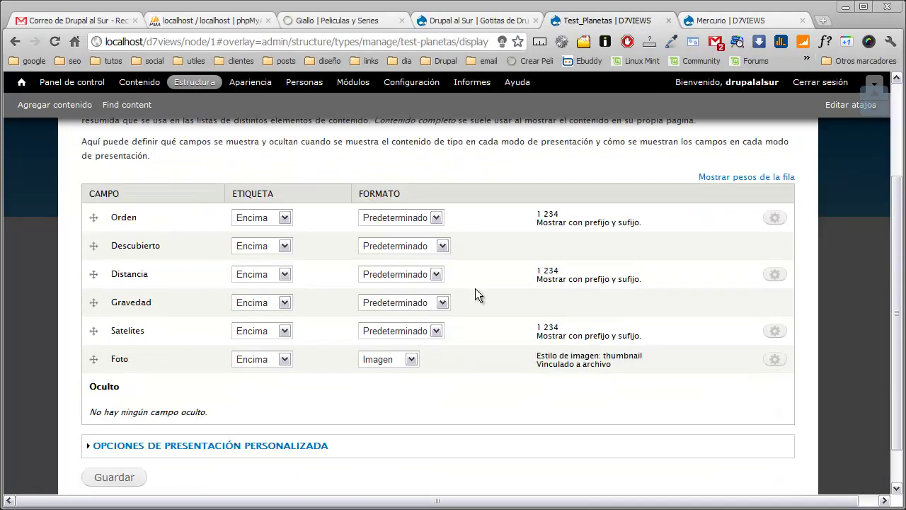
click(703, 20)
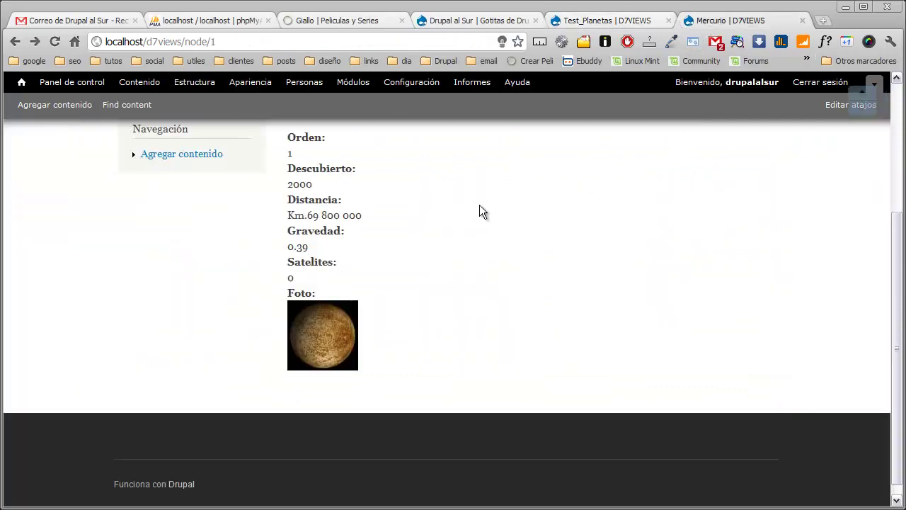
scroll(481, 205, up, 4)
click(613, 21)
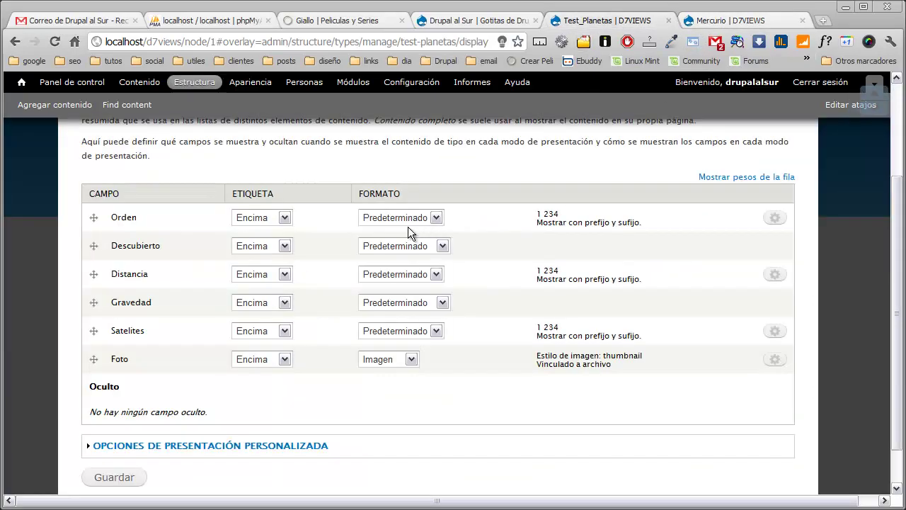
- Set the label placement of Orden, Descubierto, Distancia, Gravedad and Satelites to Alineado in the default display mode
scroll(409, 225, up, 3)
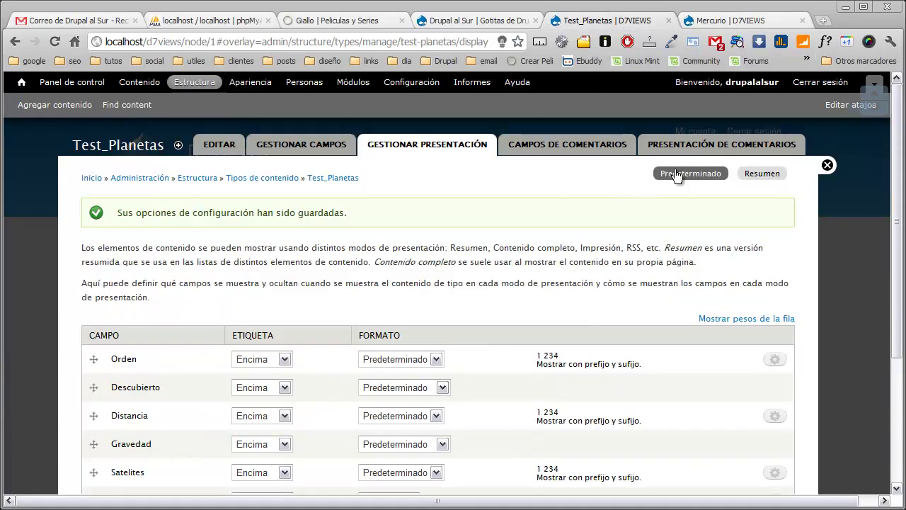
scroll(418, 292, down, 2)
click(291, 289)
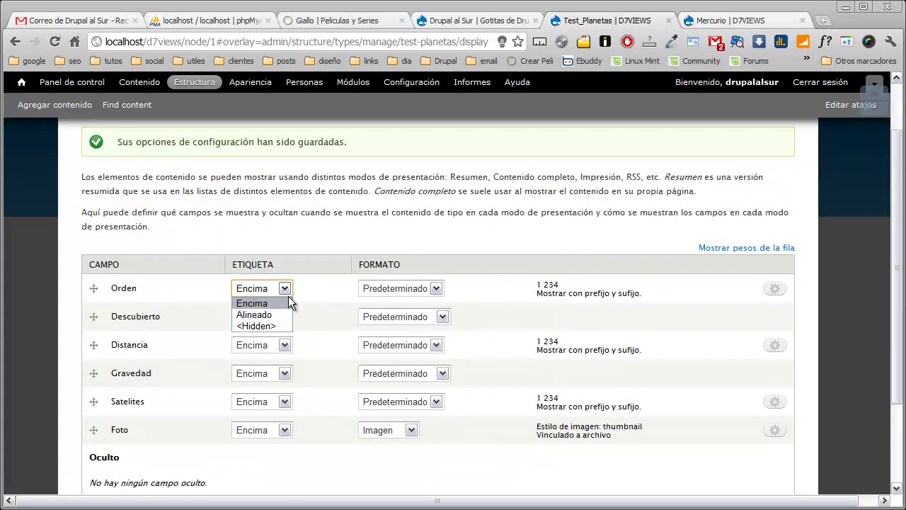
click(283, 314)
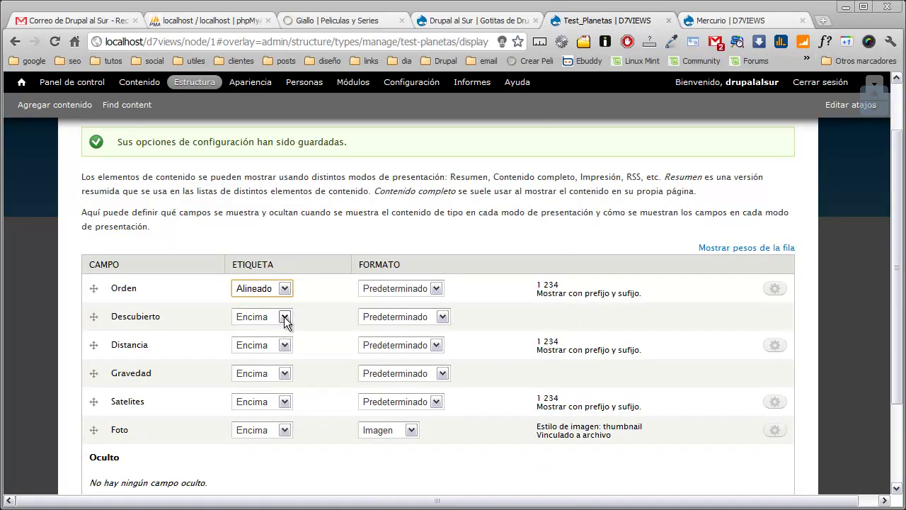
click(283, 317)
click(281, 341)
click(289, 347)
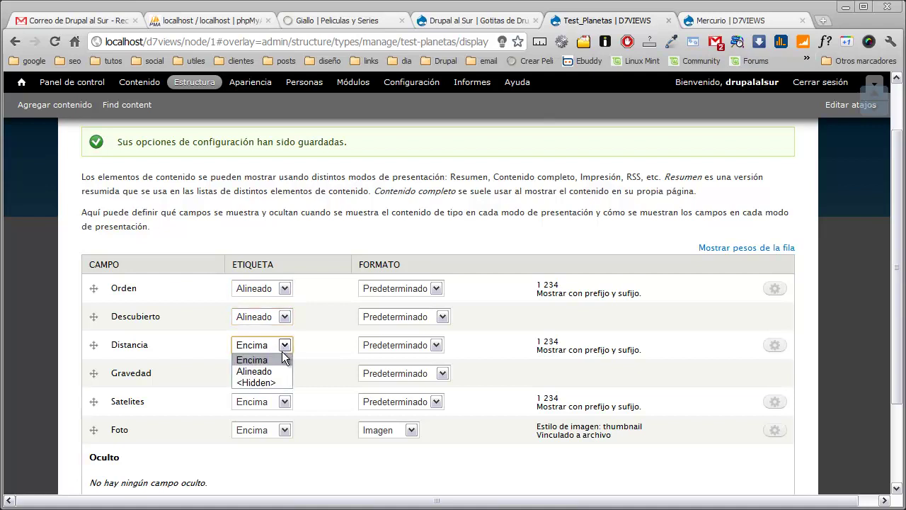
click(270, 371)
click(283, 375)
click(277, 400)
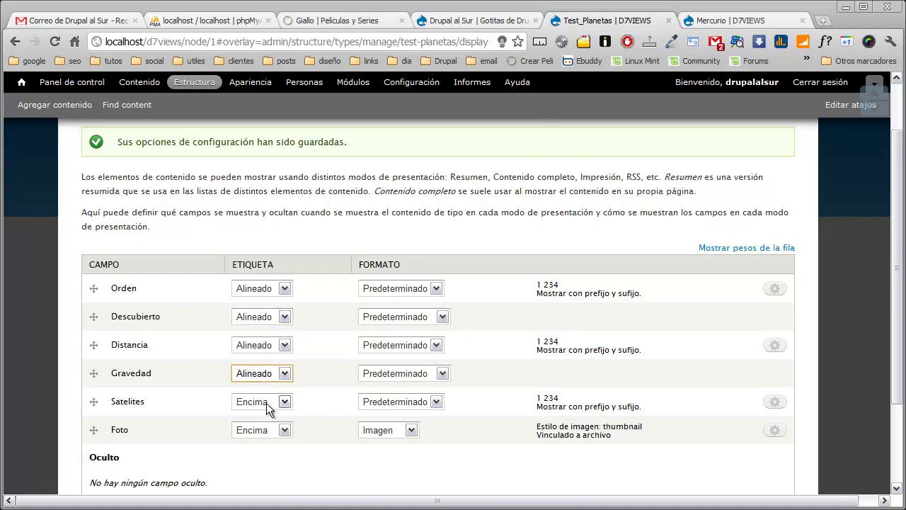
click(284, 401)
click(281, 428)
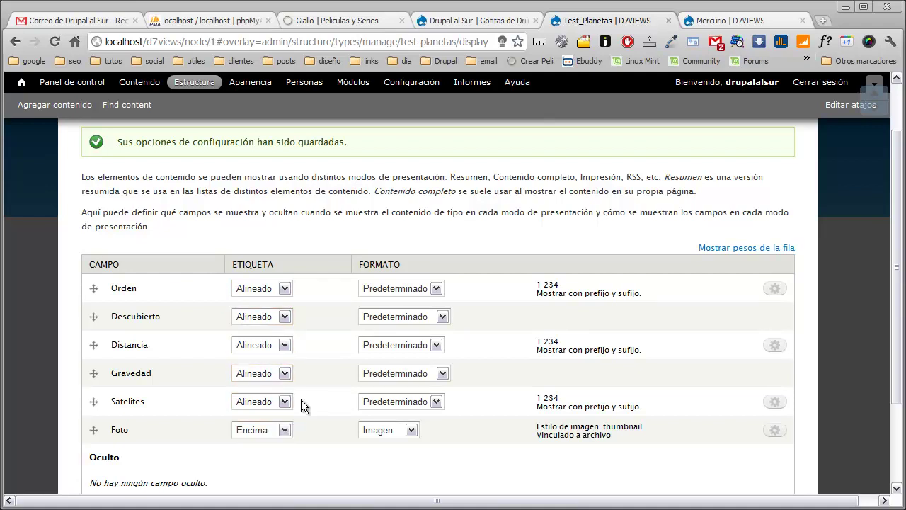
- Hide the Foto field's label in the default display mode, save the settings and check the reloaded Mercurio page
click(277, 429)
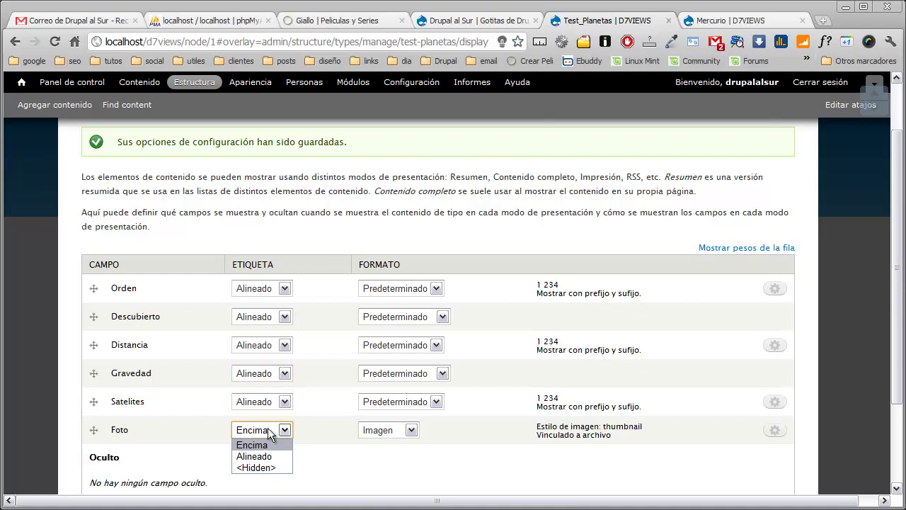
click(269, 468)
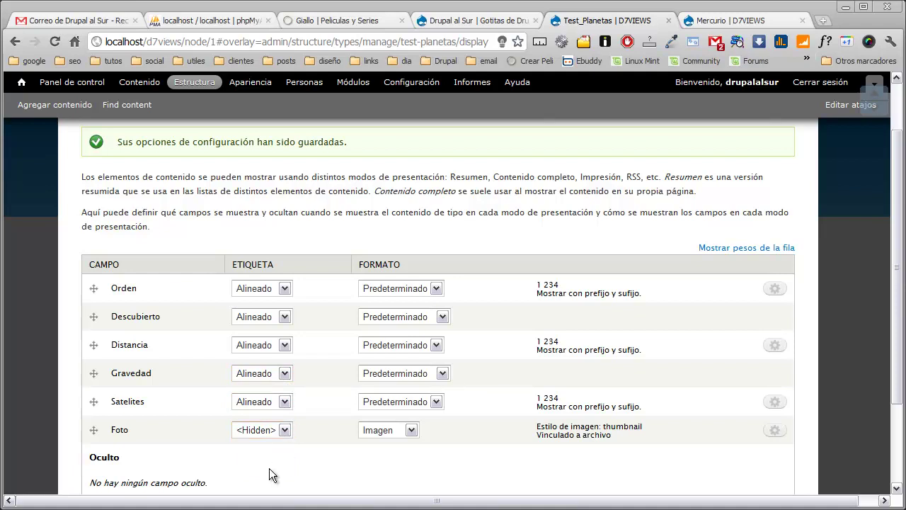
scroll(269, 467, down, 3)
click(124, 429)
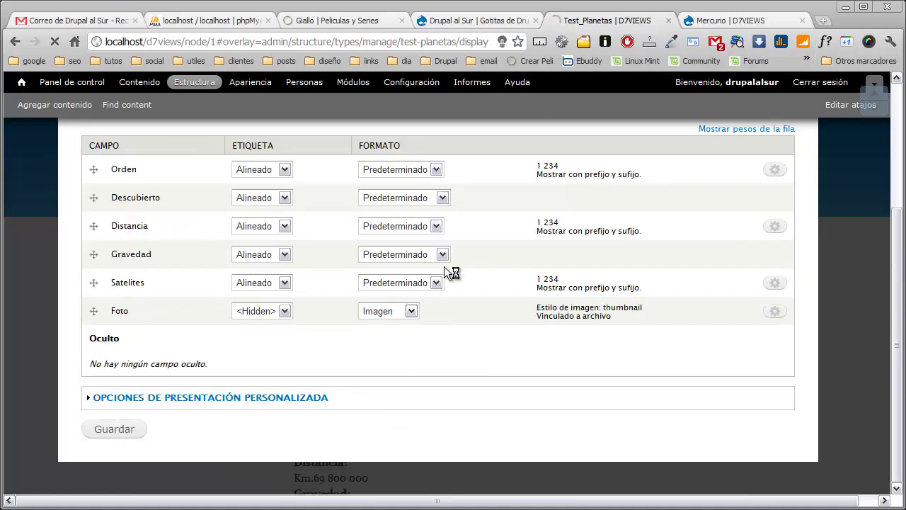
click(714, 21)
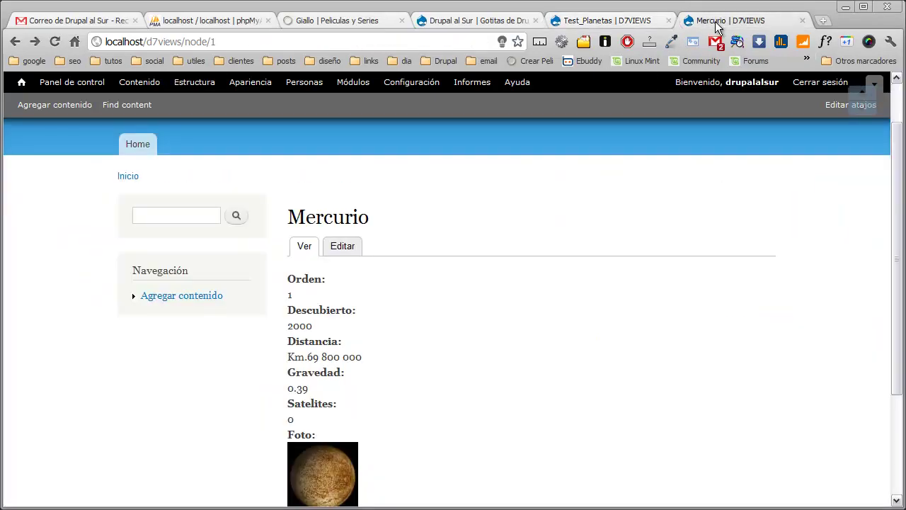
click(55, 41)
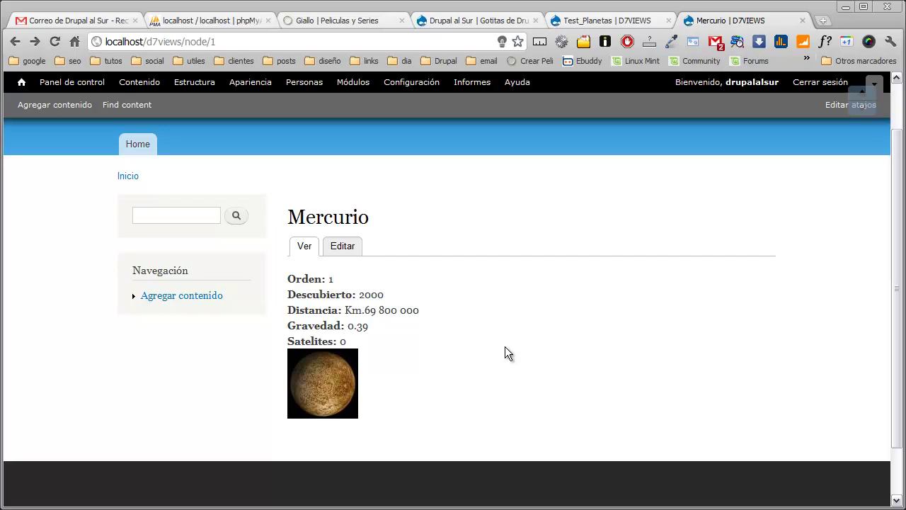
- Examine the Resumen display mode of Test_Planetas and compare its fields with Mercurio's teaser on the home page
click(586, 21)
scroll(409, 289, down, 3)
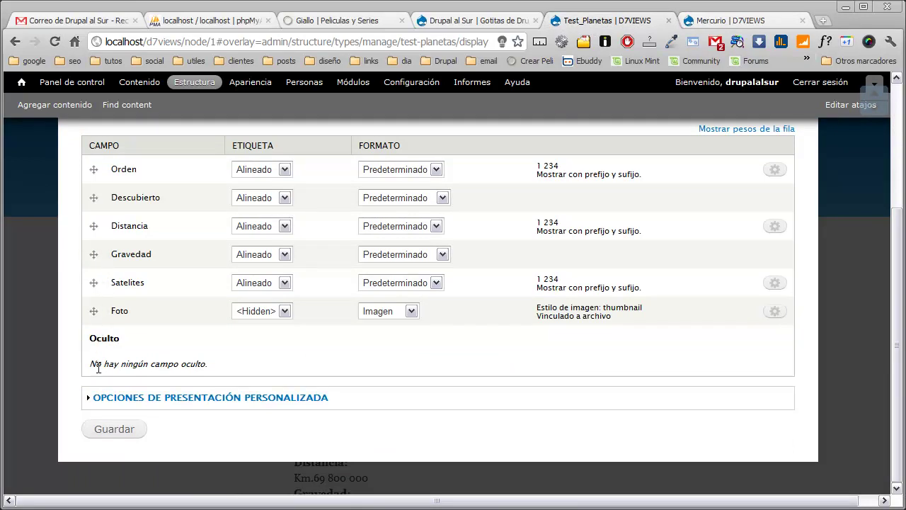
scroll(400, 365, up, 5)
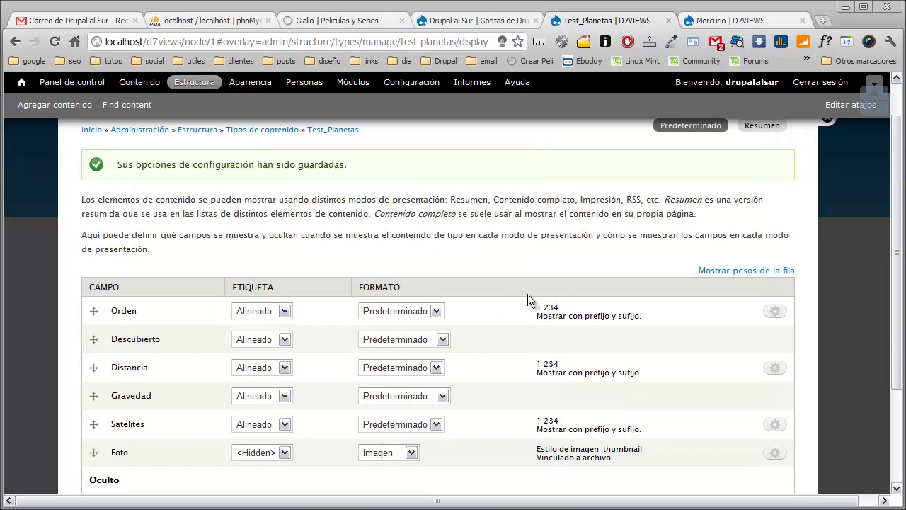
click(762, 173)
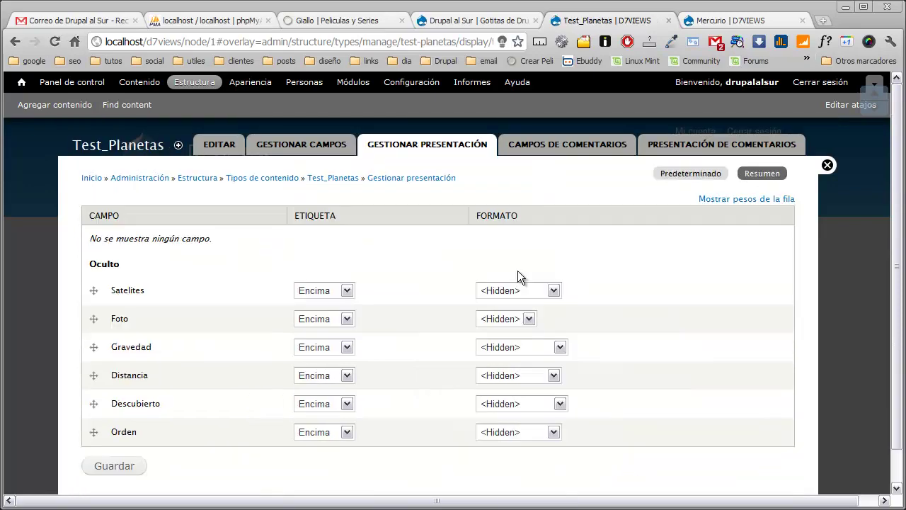
scroll(510, 276, down, 1)
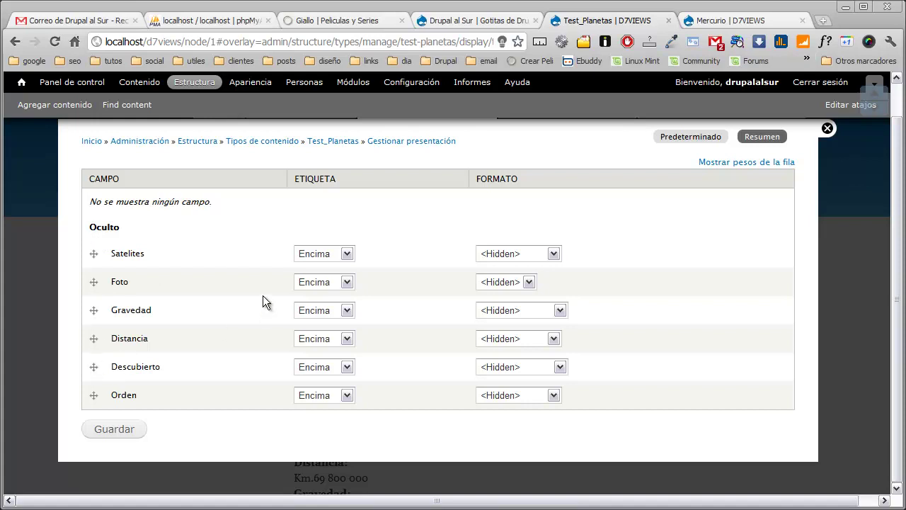
click(729, 20)
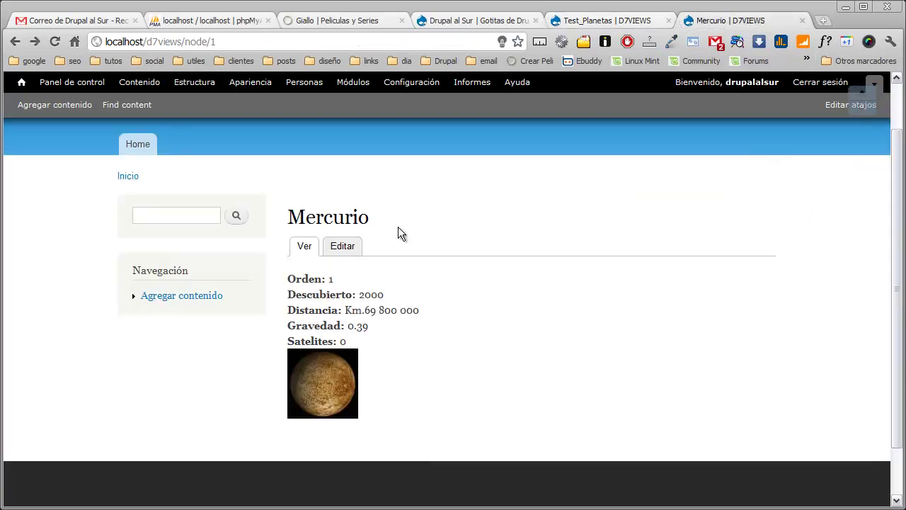
click(138, 145)
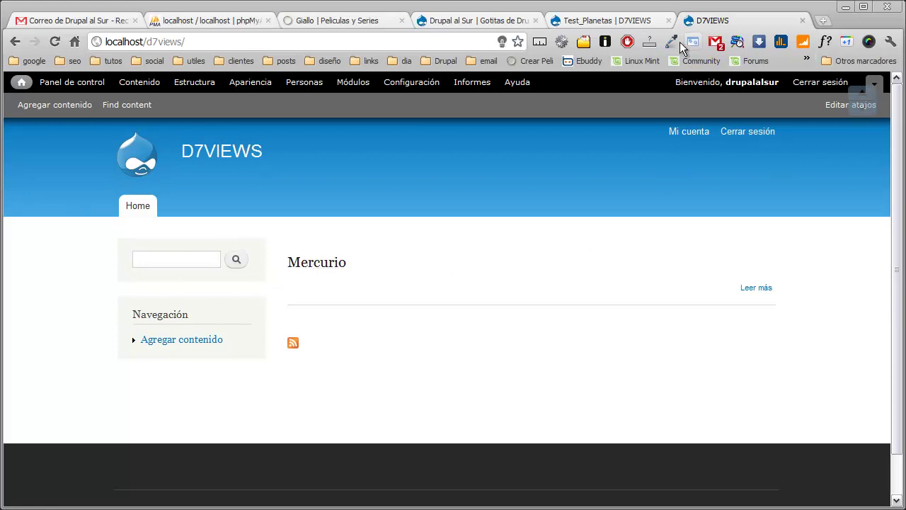
click(648, 23)
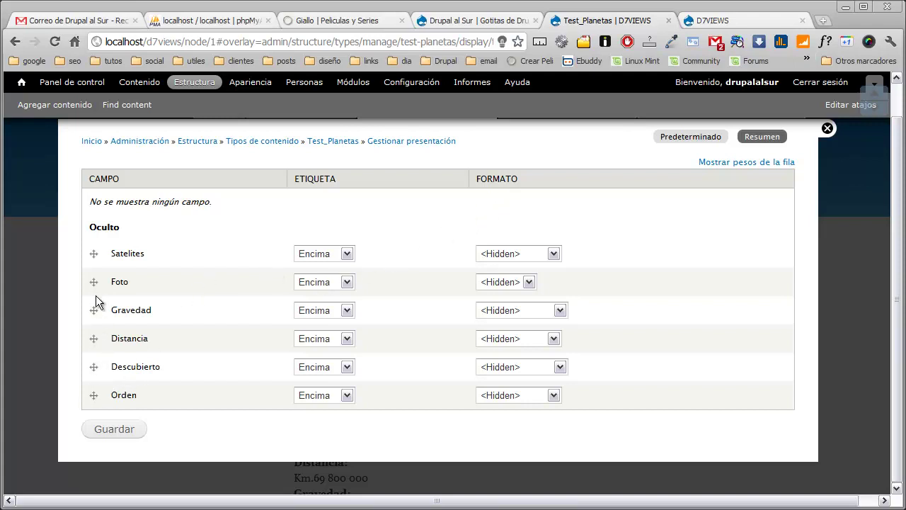
- Make Foto visible in the Resumen display mode with the thumbnail image style, save the settings and reload the home page
drag(94, 282, 93, 227)
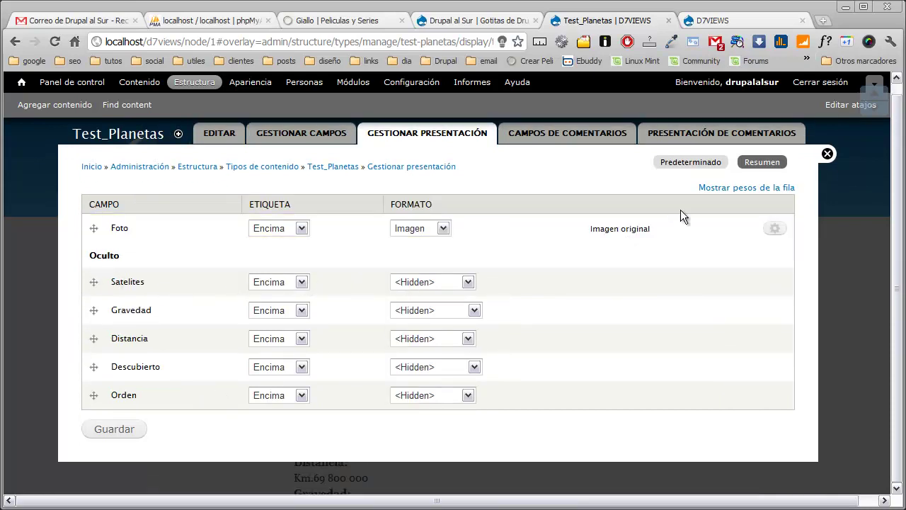
click(774, 228)
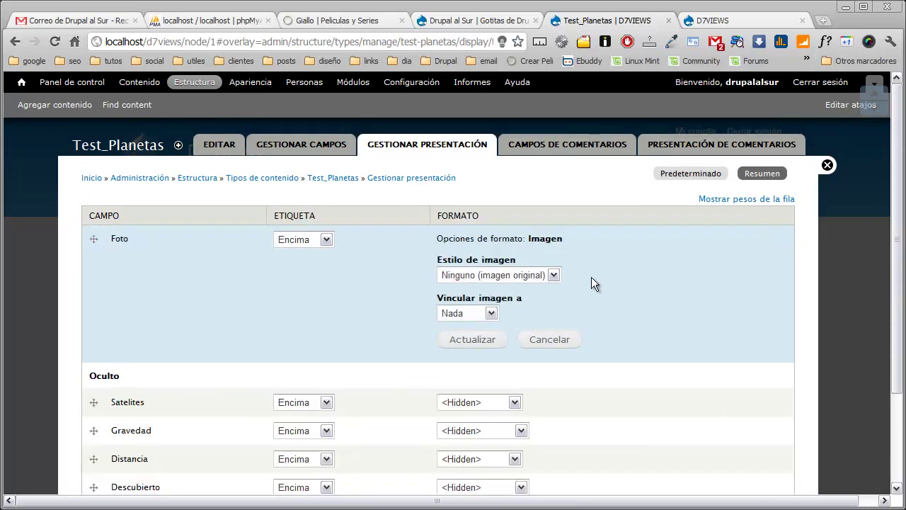
click(544, 274)
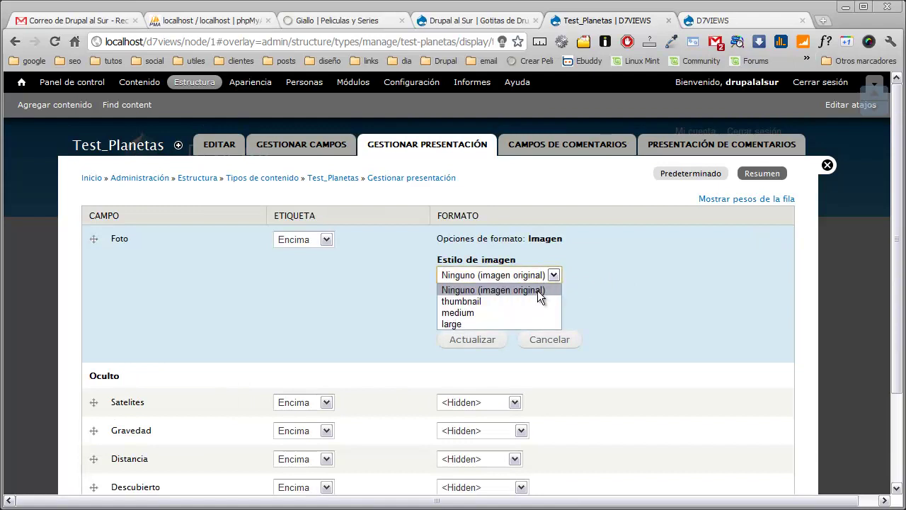
click(532, 302)
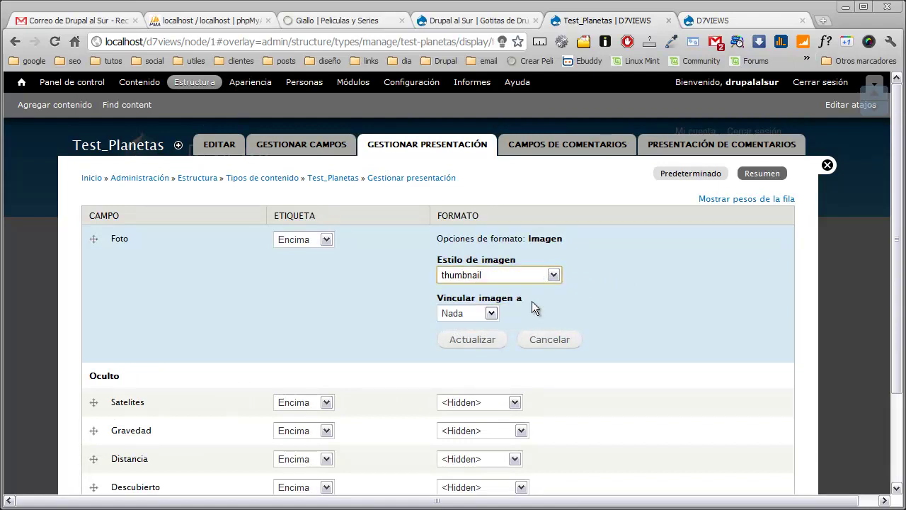
click(486, 337)
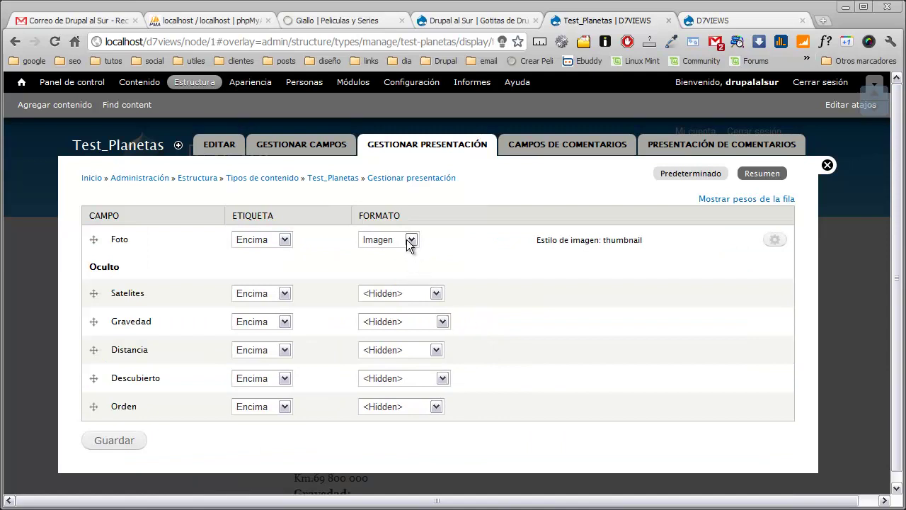
click(113, 441)
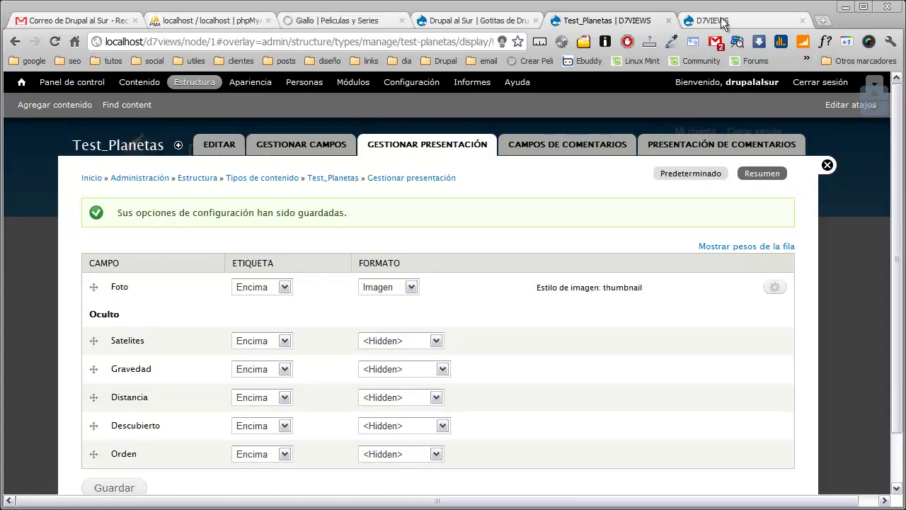
click(721, 22)
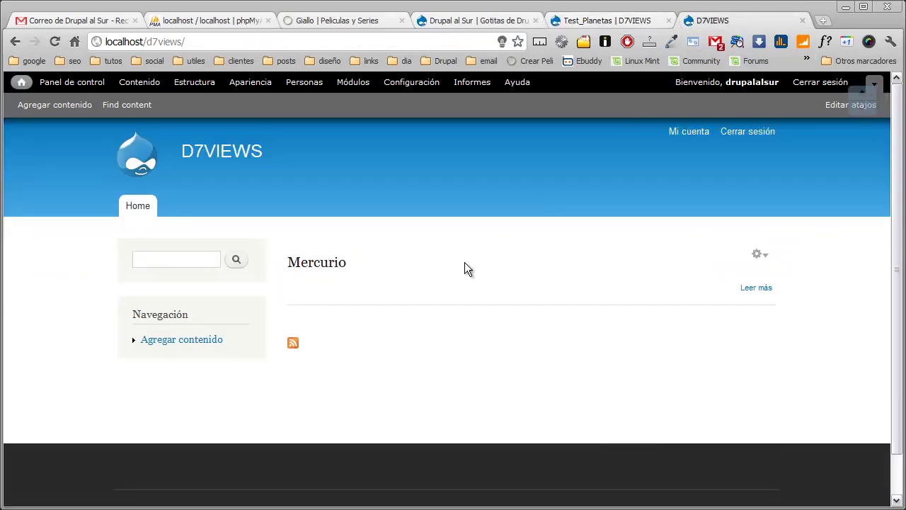
click(55, 41)
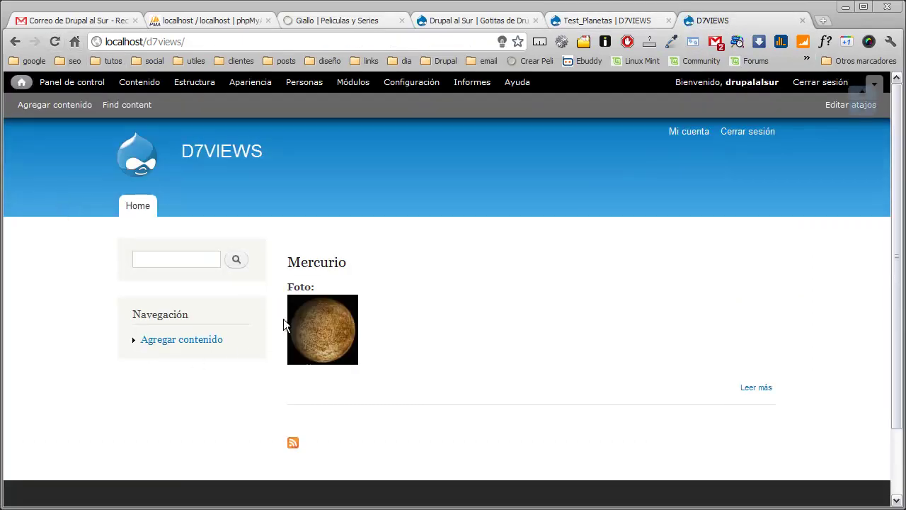
- Hide the Foto field's label in the Resumen display mode, save the settings and check the reloaded home page
click(594, 20)
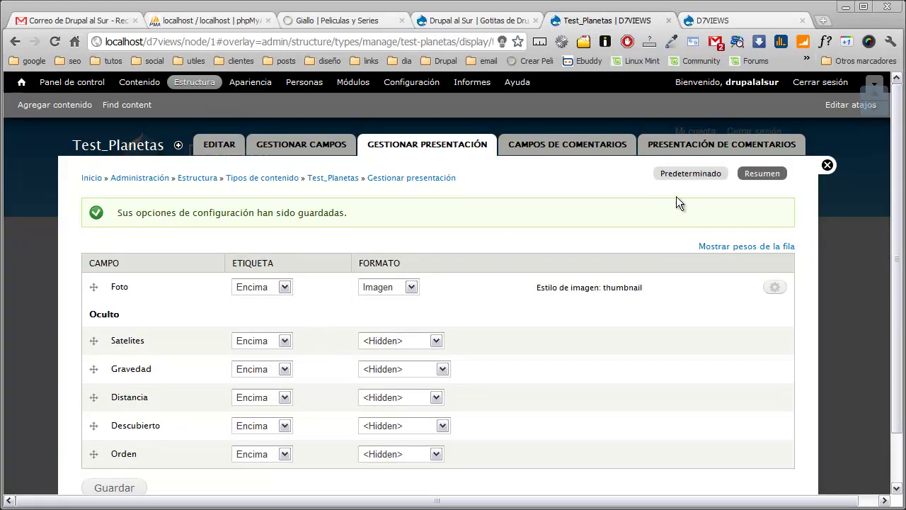
click(762, 173)
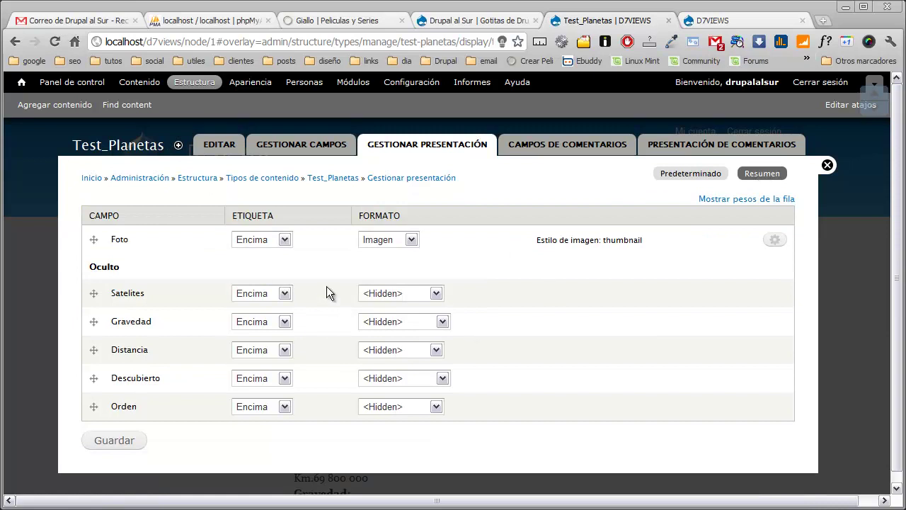
click(283, 240)
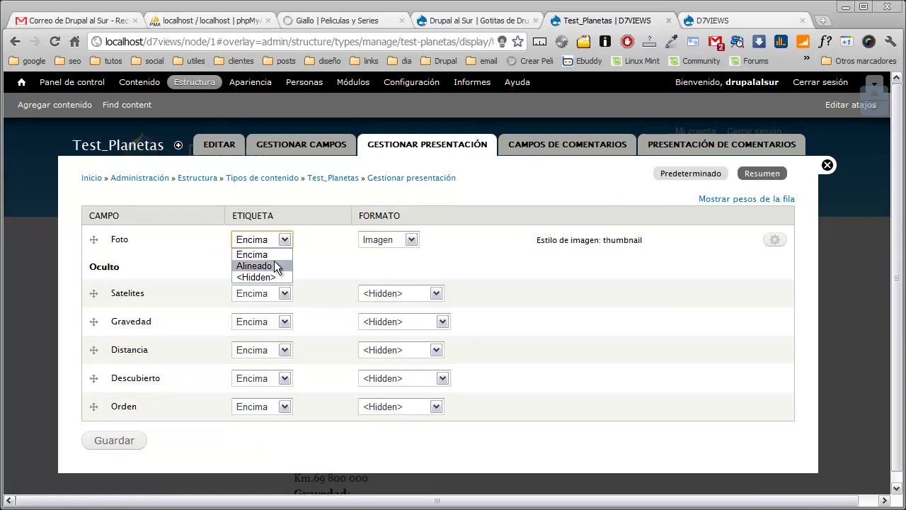
click(274, 276)
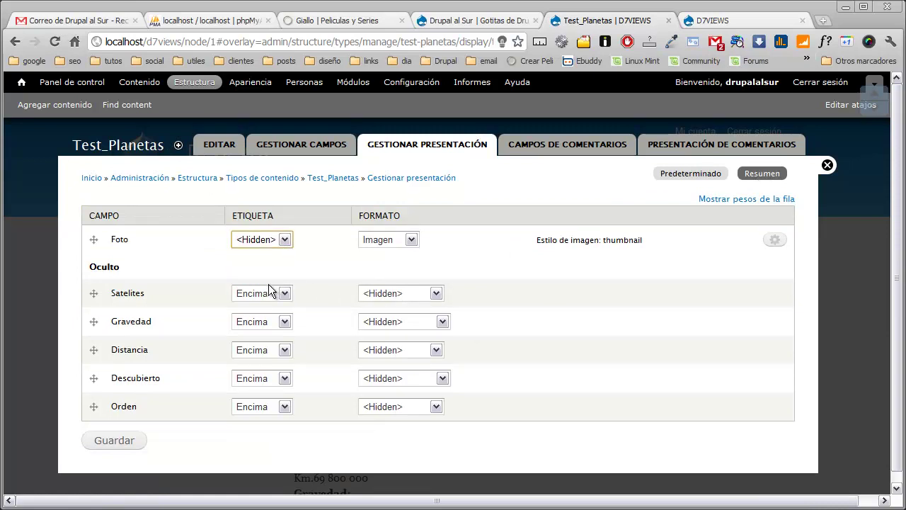
click(113, 440)
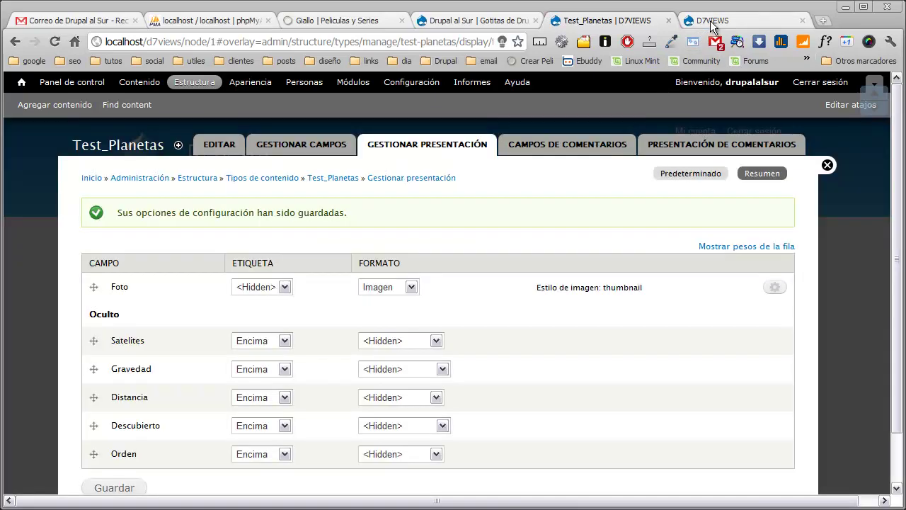
click(710, 21)
click(55, 42)
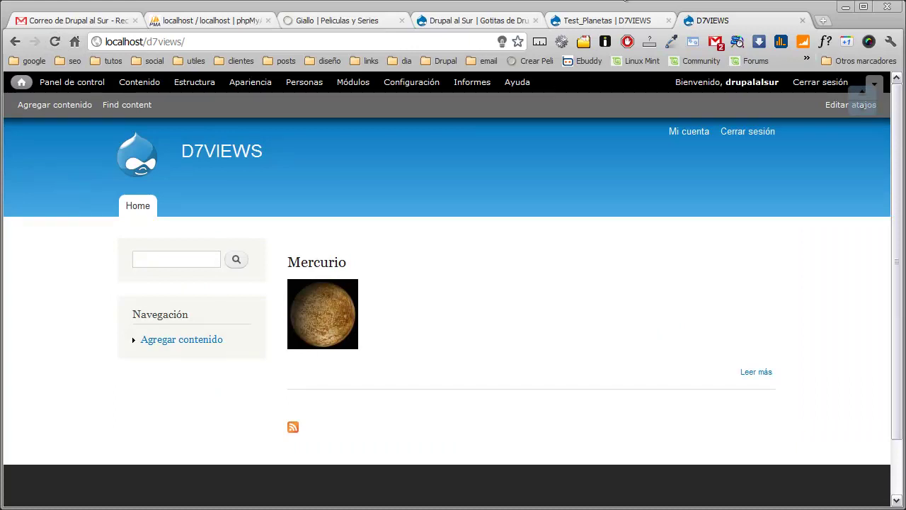
- Compare the saved Resumen display settings with Mercurio's teaser on the home page
click(601, 19)
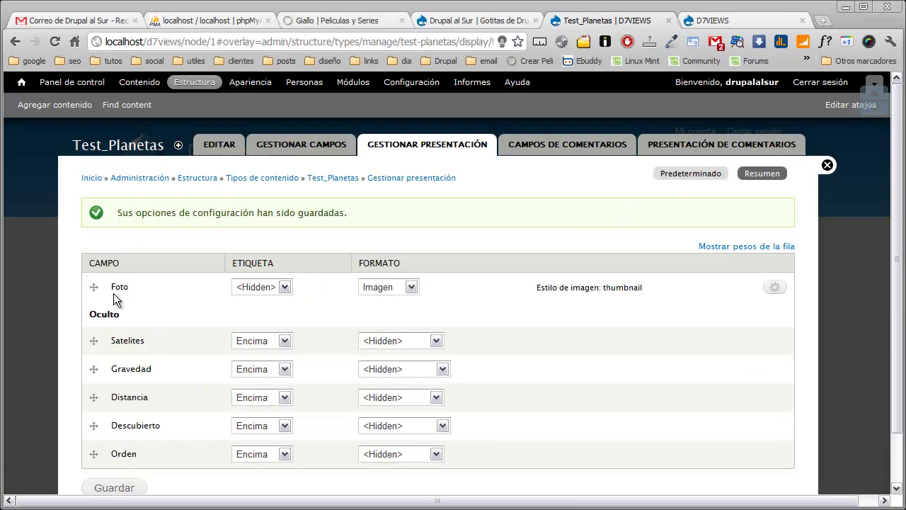
click(708, 19)
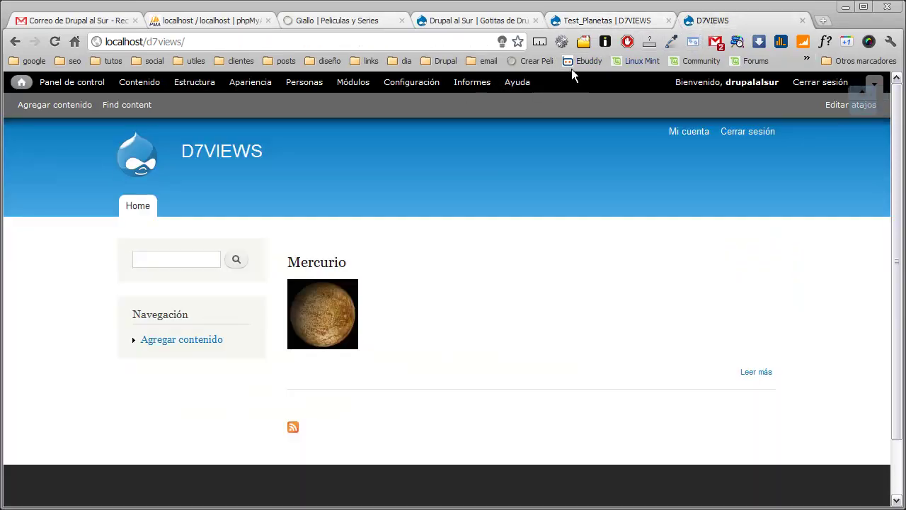
click(577, 20)
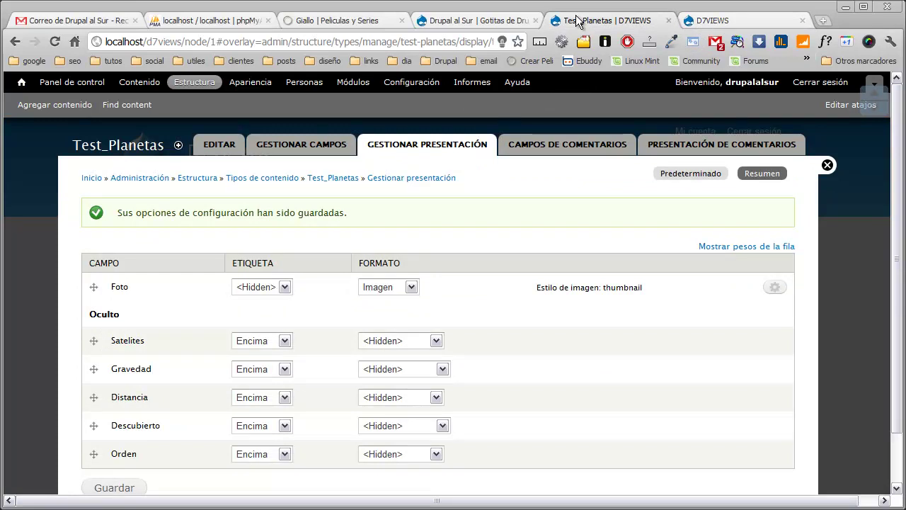
- Look through the planet teasers on the home page, from Saturno down to Mercurio
key(ctrl+Tab)
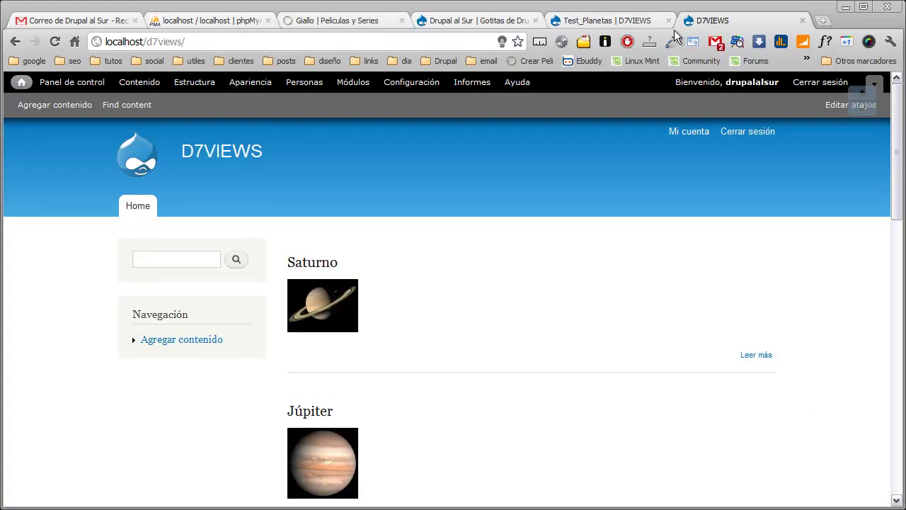
scroll(605, 234, down, 2)
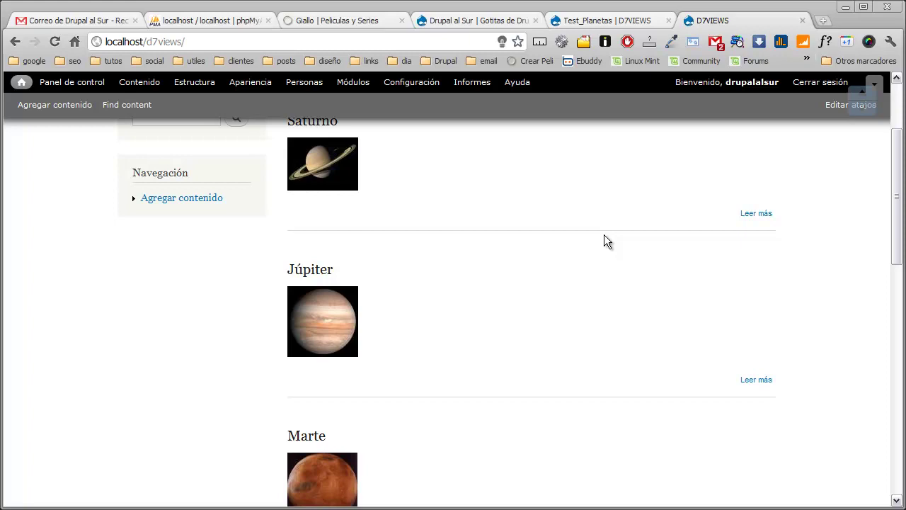
scroll(554, 294, down, 5)
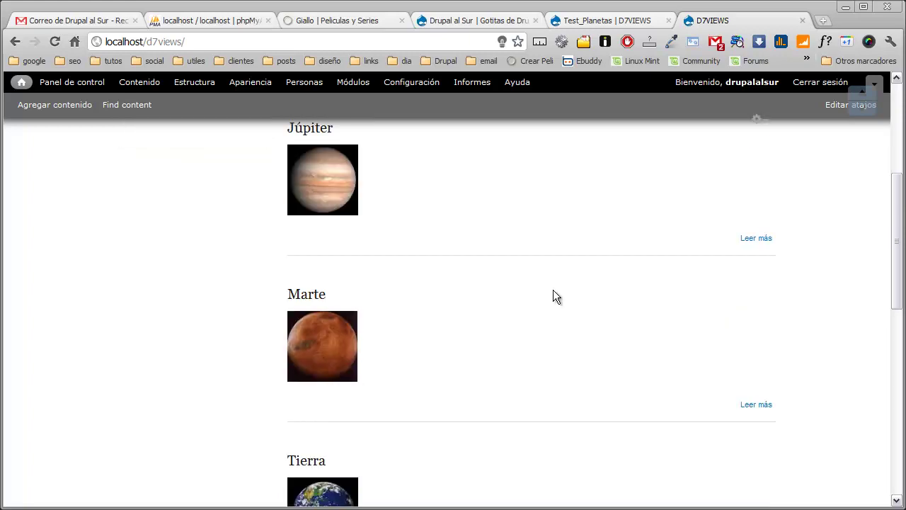
scroll(552, 291, down, 3)
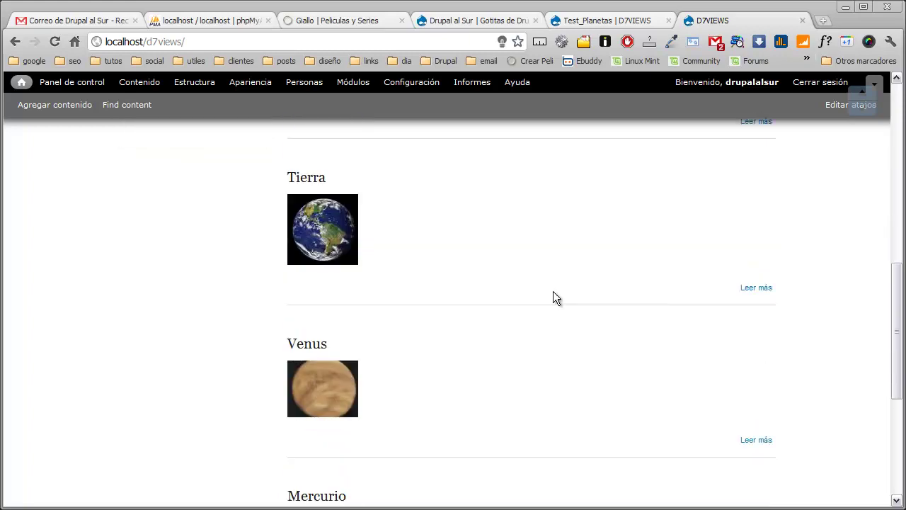
scroll(540, 267, up, 10)
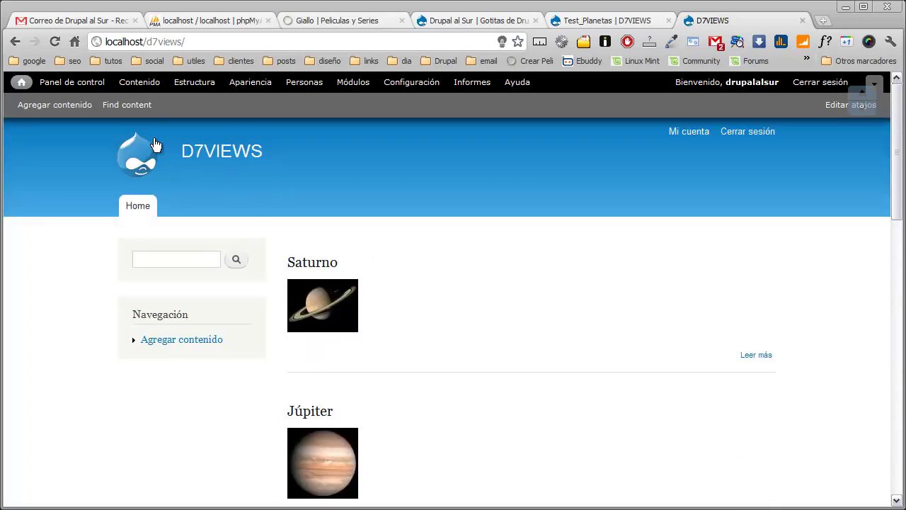
- Start a new Test_Planetas entry named Urano and upload the urano image as its Foto
click(70, 106)
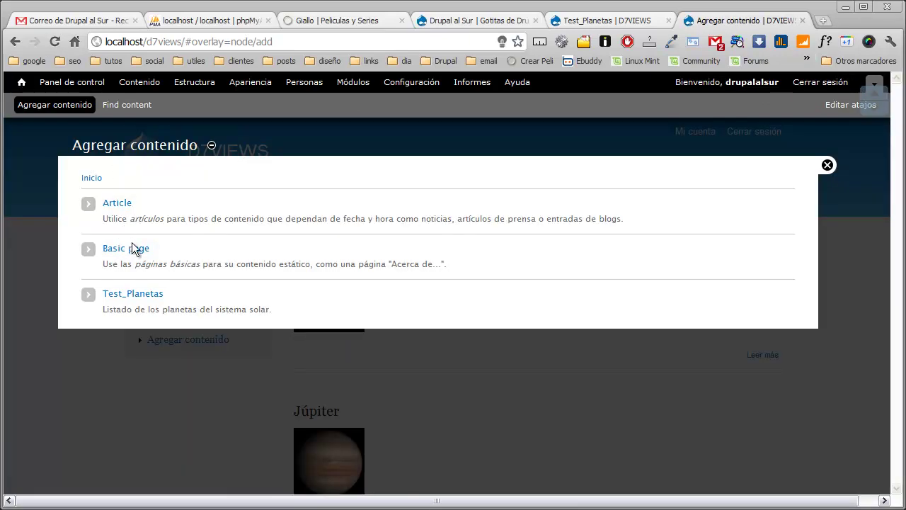
click(117, 295)
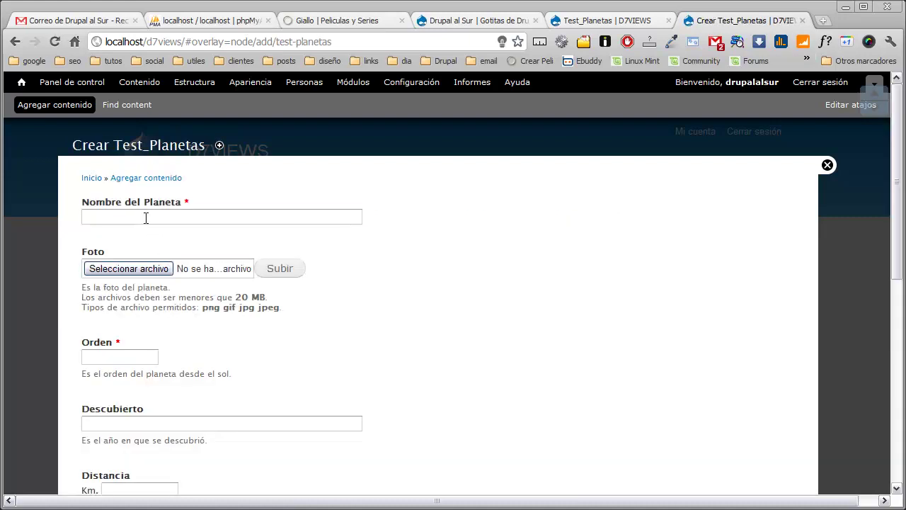
click(145, 218)
text(Urano)
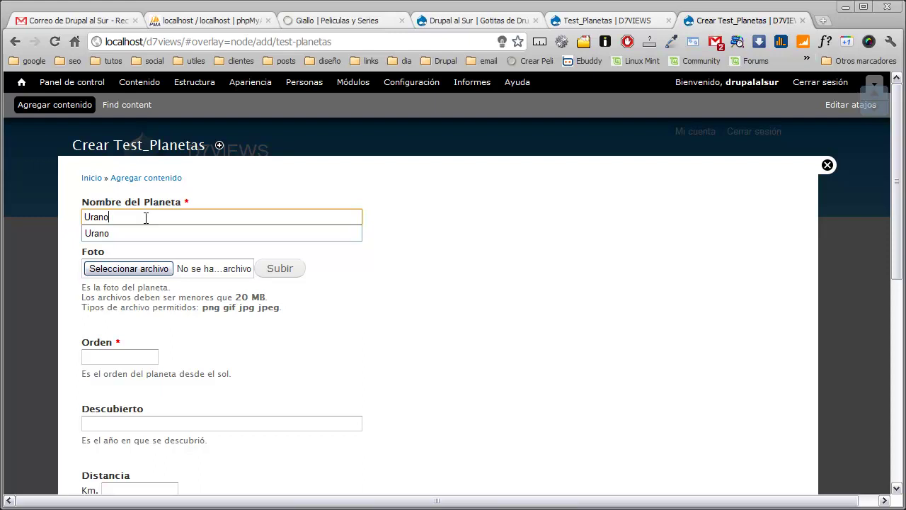
key(Down)
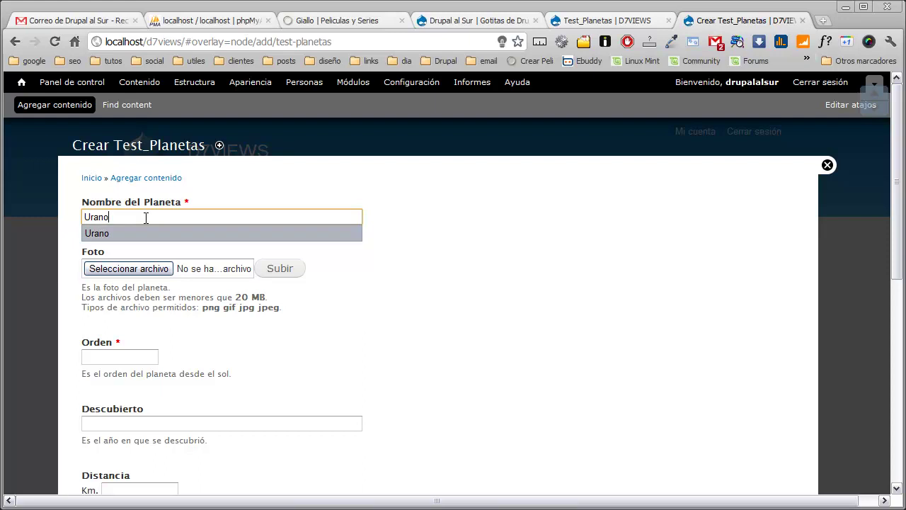
key(Tab)
key(space)
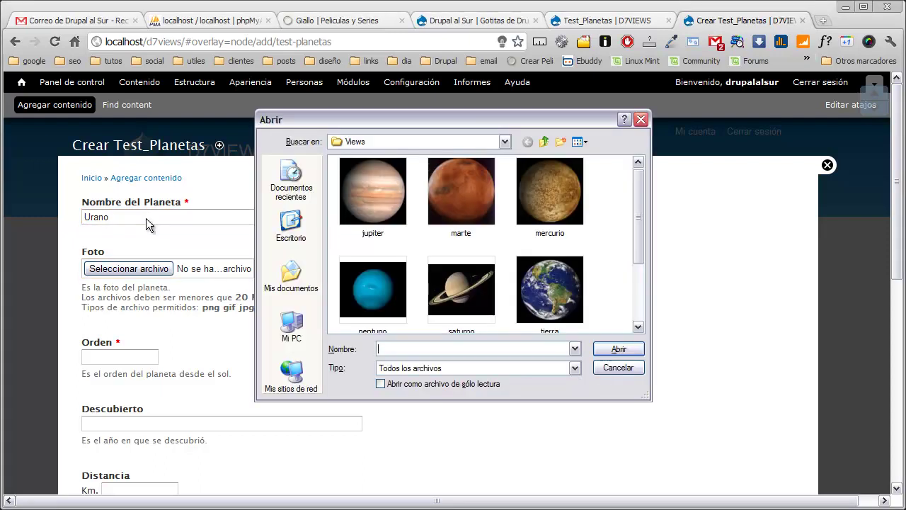
text(uran)
key(Down)
key(Return)
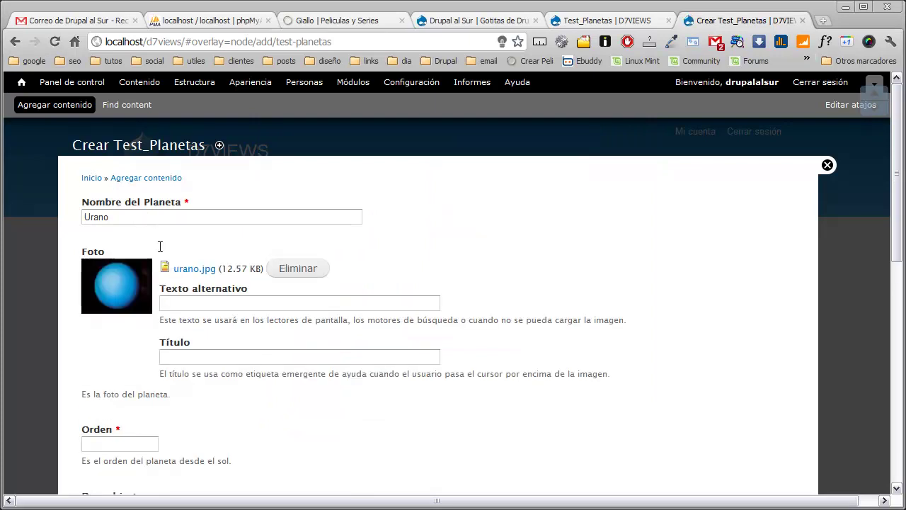
scroll(142, 298, down, 3)
click(137, 237)
click(137, 238)
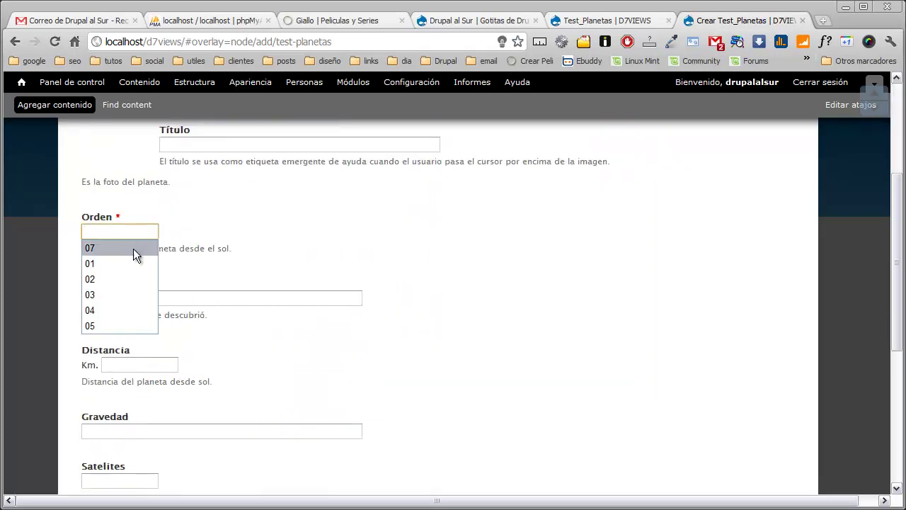
click(134, 247)
click(135, 298)
click(136, 297)
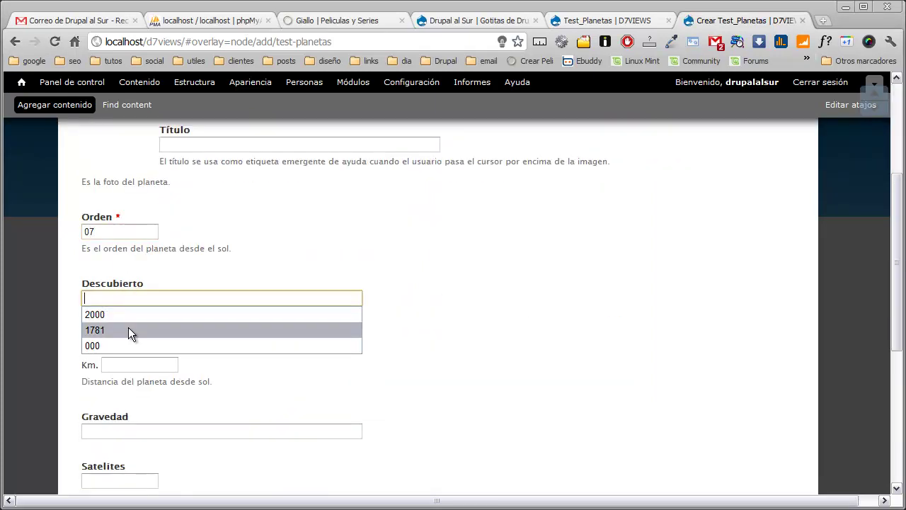
click(129, 330)
click(131, 365)
click(136, 365)
click(141, 381)
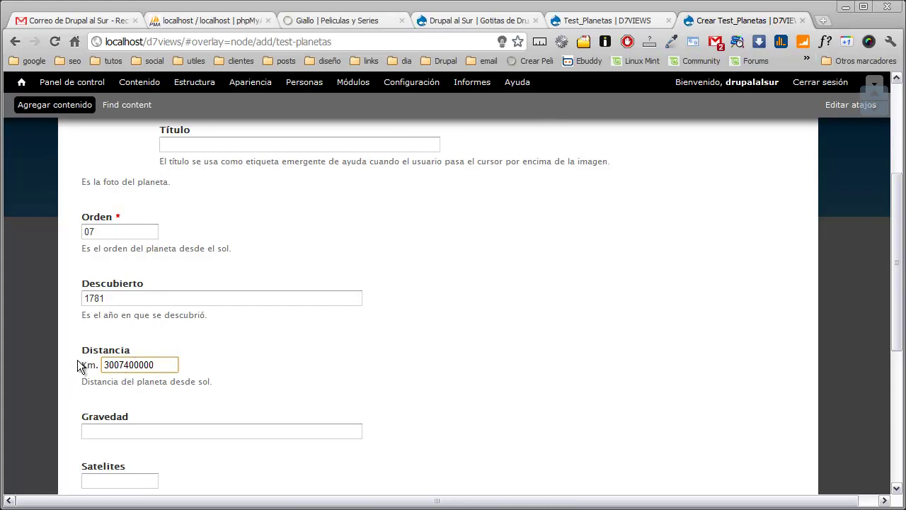
- Set Urano's Gravedad to 0.79 and Satelites to 0, and try to save the entry
scroll(77, 340, down, 1)
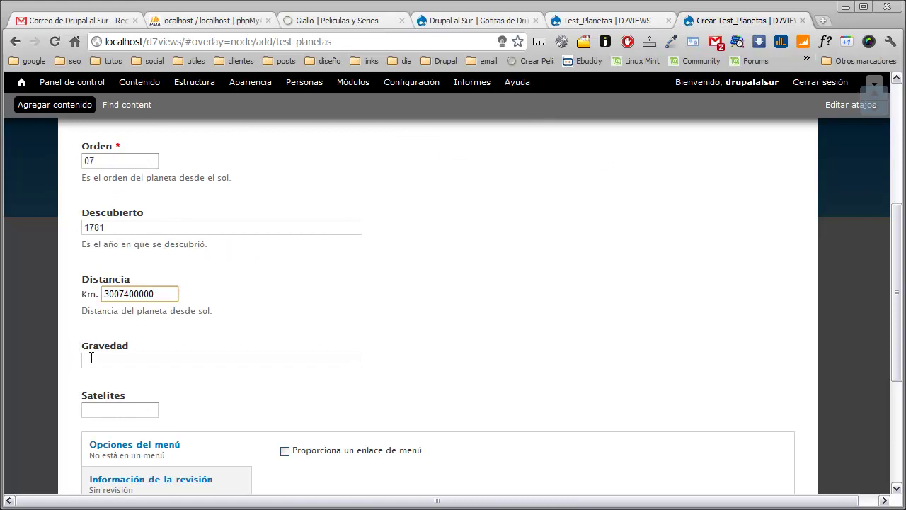
click(91, 358)
text(0.)
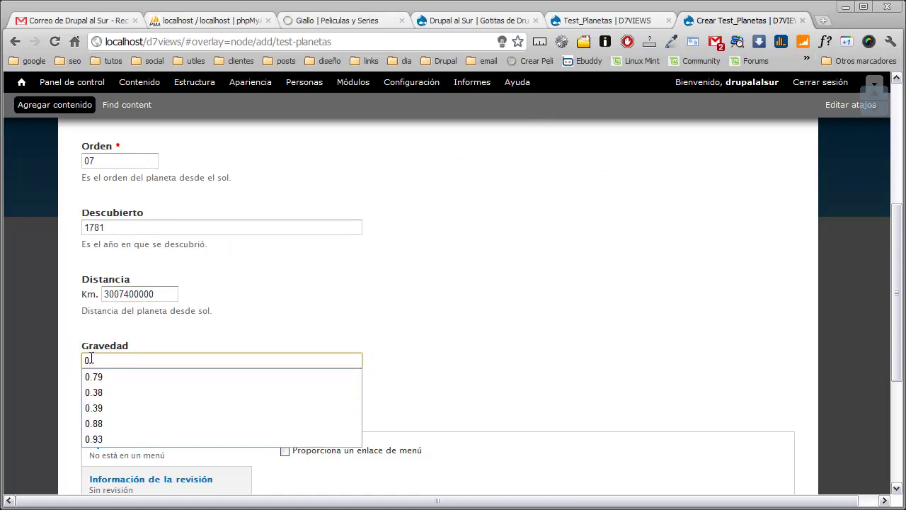
click(97, 376)
click(101, 413)
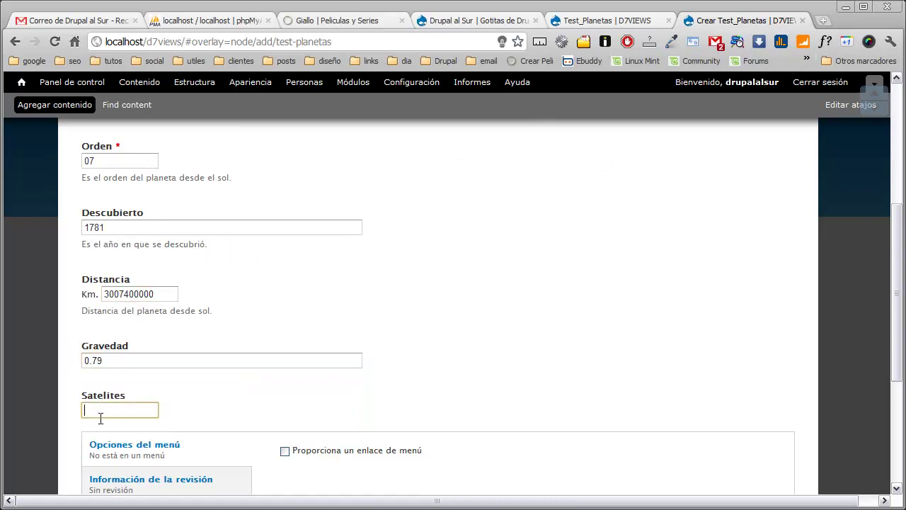
text(0)
click(146, 390)
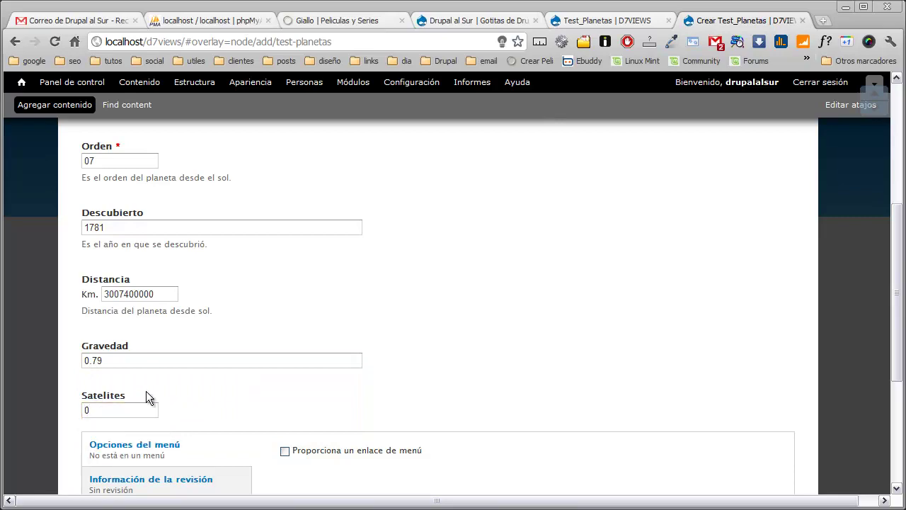
scroll(99, 400, down, 3)
click(99, 429)
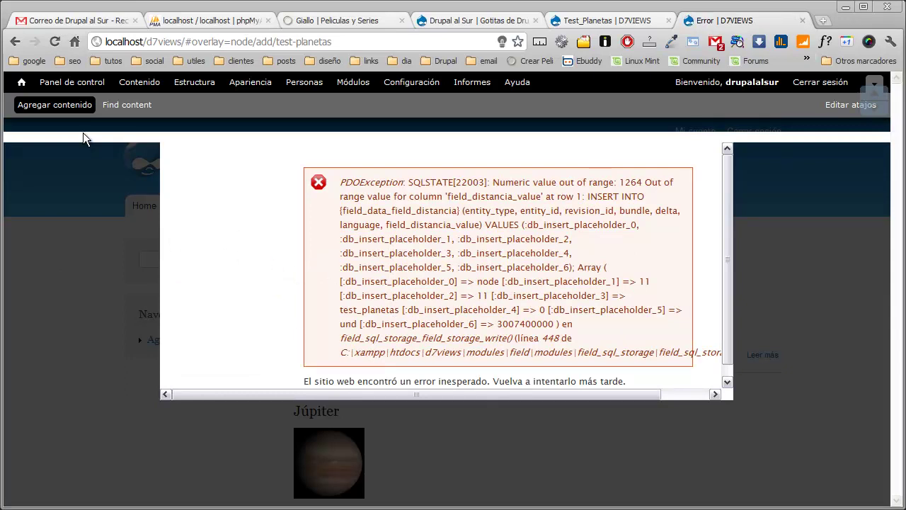
- Check the field options of Distancia in the Test_Planetas content type and save them as they are
click(194, 81)
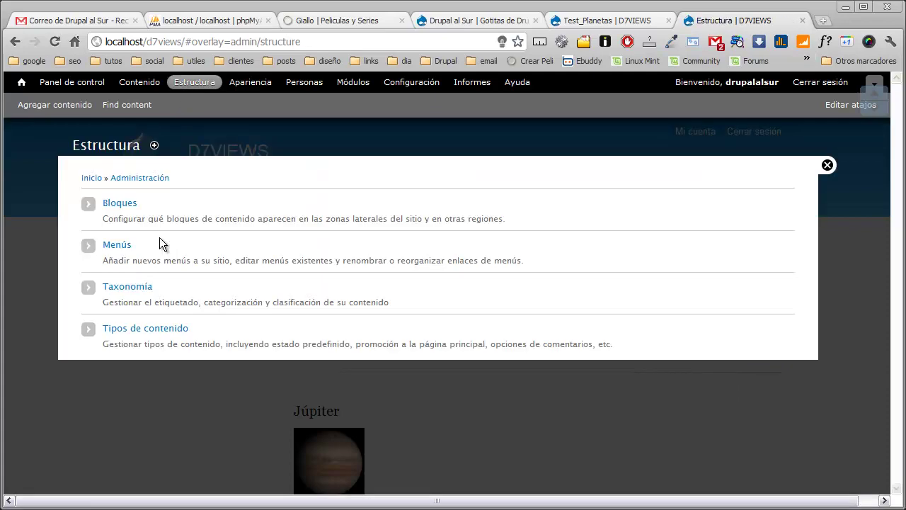
click(151, 330)
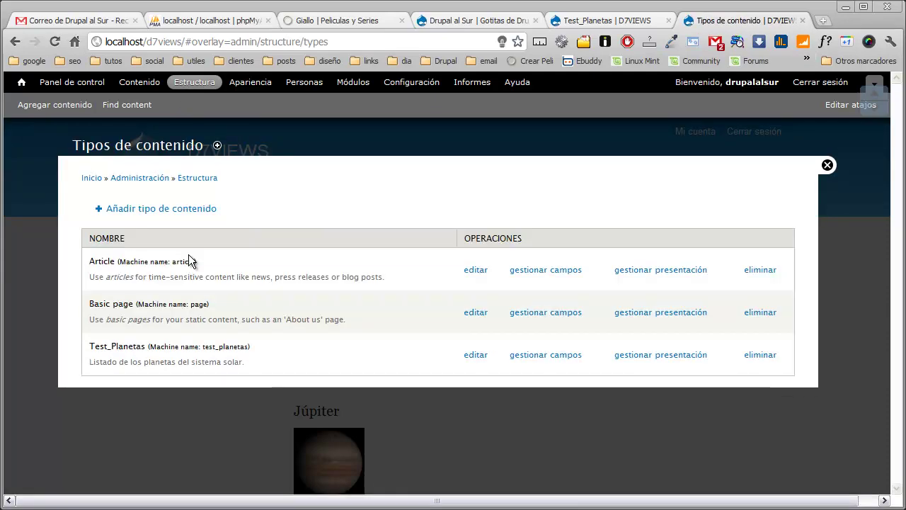
click(550, 360)
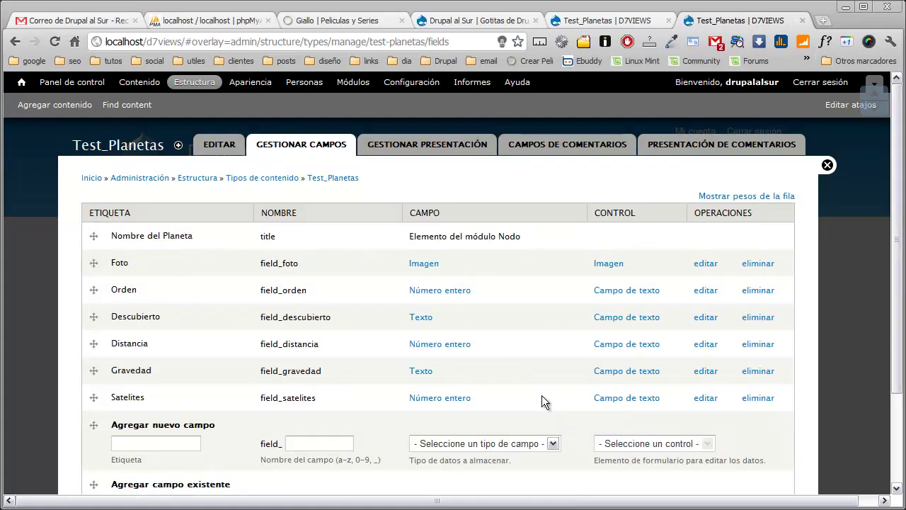
click(451, 348)
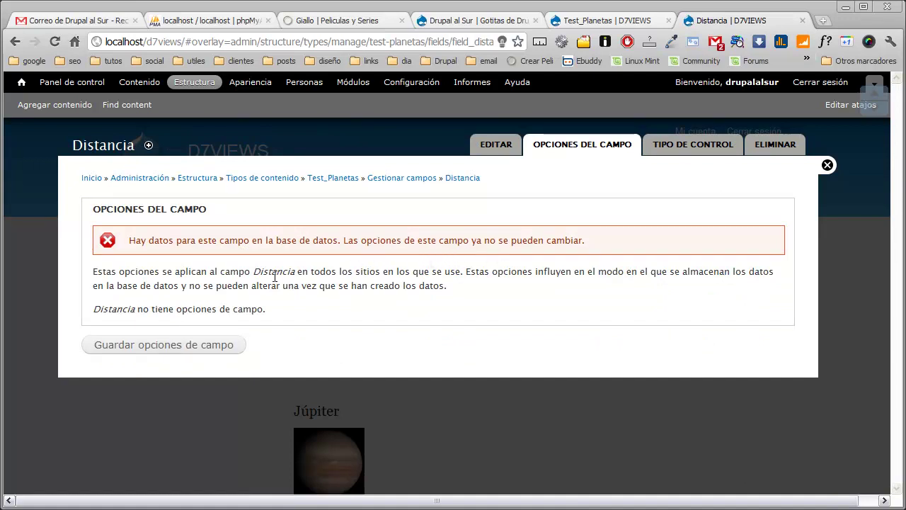
click(229, 346)
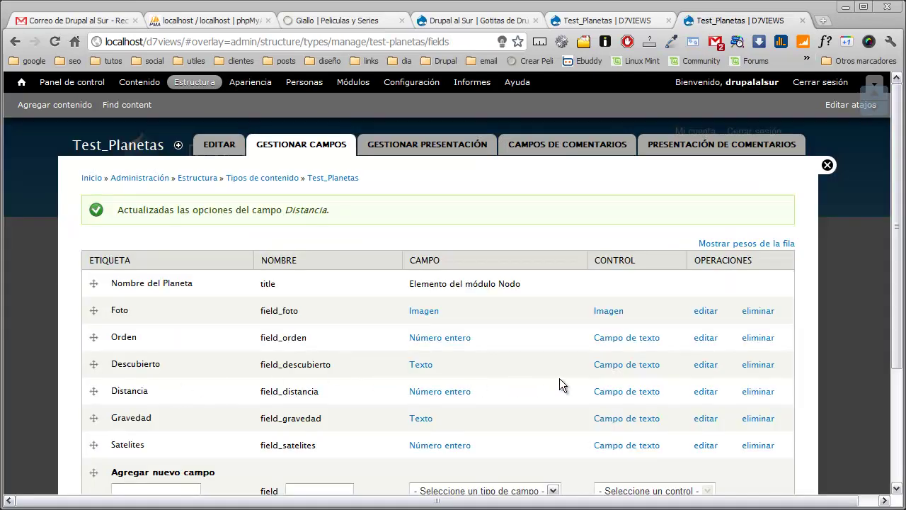
- Check the control types available for Distancia and keep Campo de texto
click(612, 392)
click(172, 250)
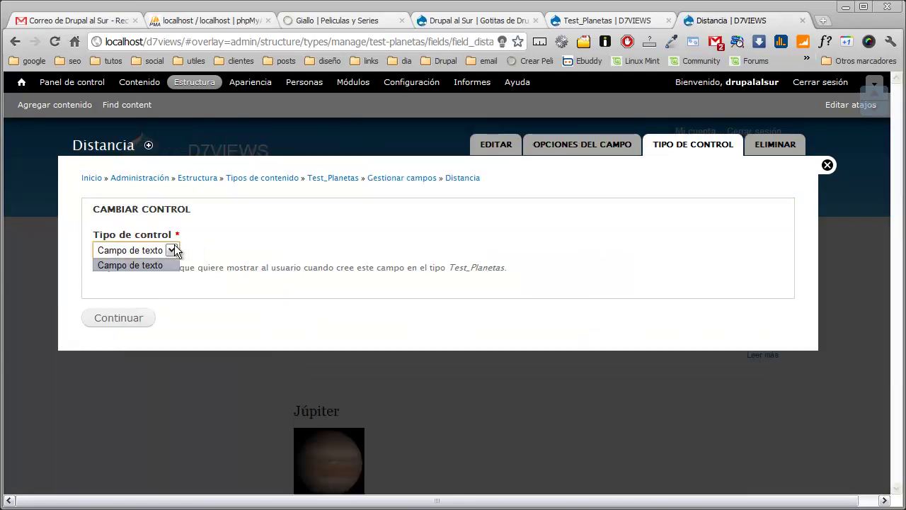
click(130, 264)
click(134, 312)
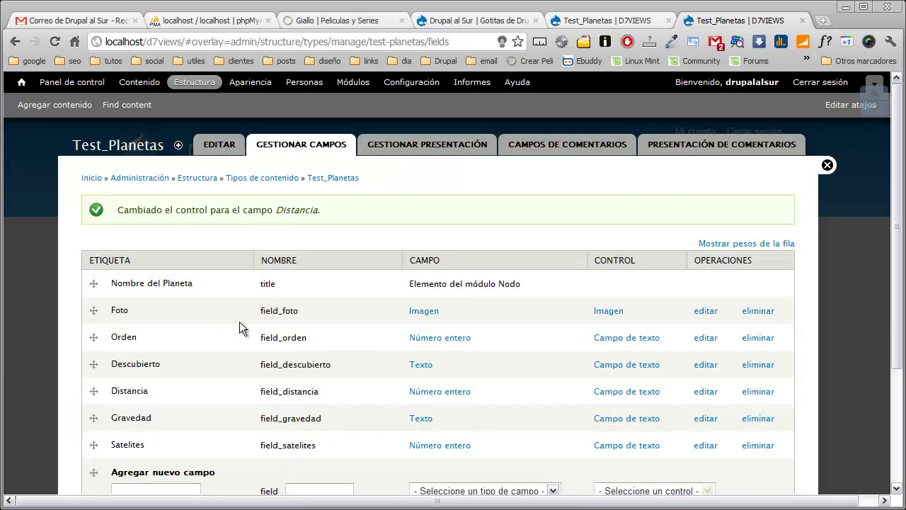
- Delete the Distancia field from the Test_Planetas content type
click(754, 391)
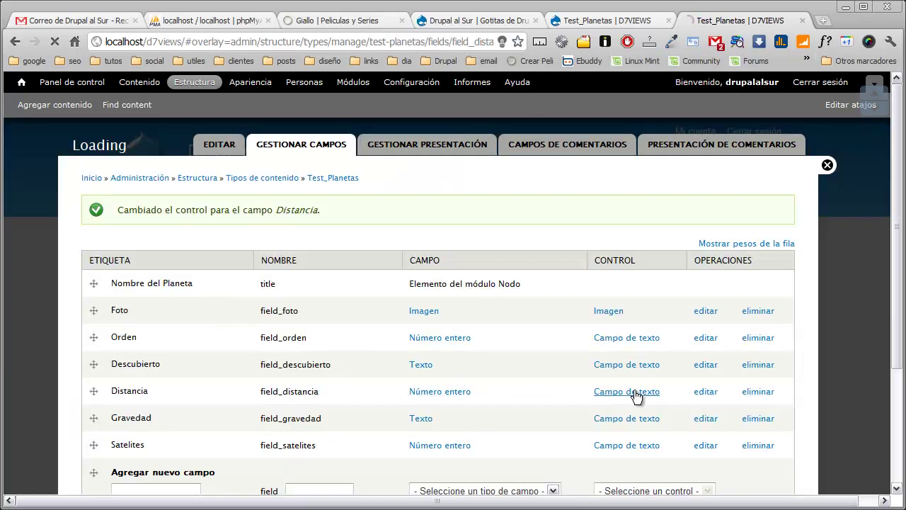
click(126, 224)
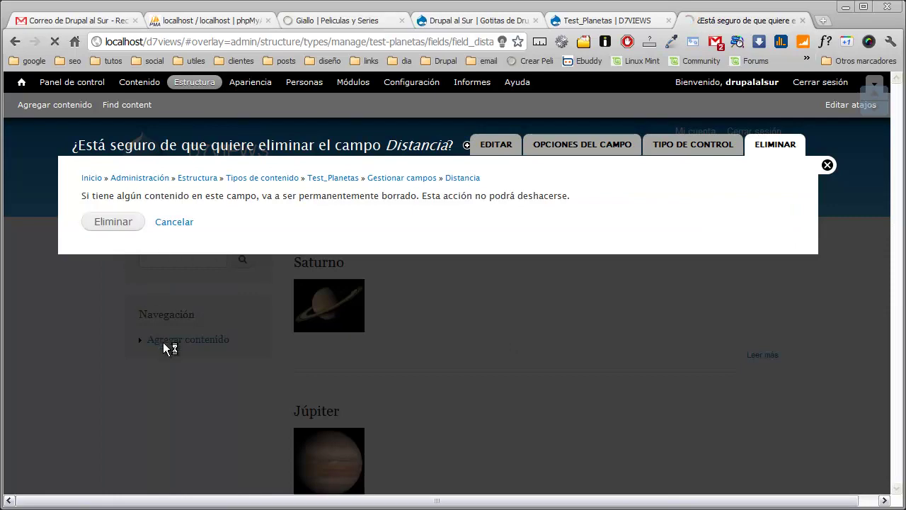
- Add a new Test_Planetas field labelled Distancia, with field name distancia, type Texto and control Campo de texto
scroll(159, 346, down, 2)
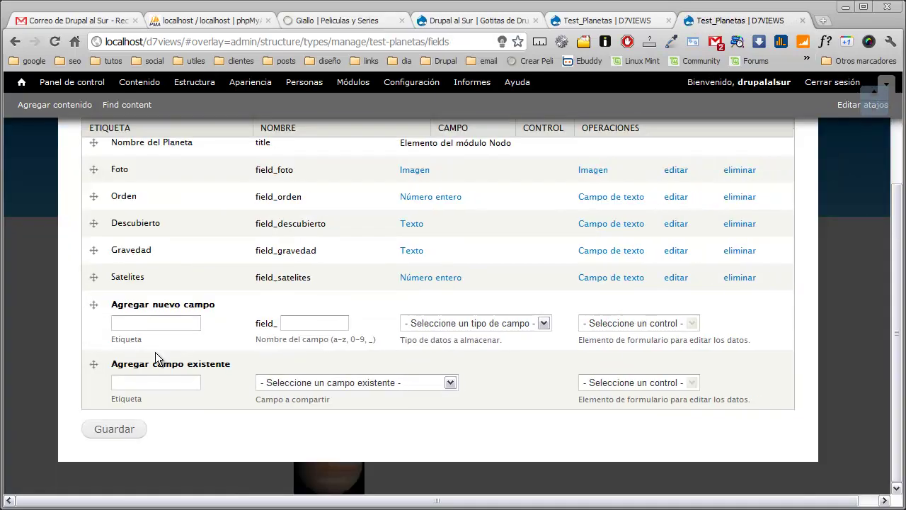
click(155, 325)
text(Distan)
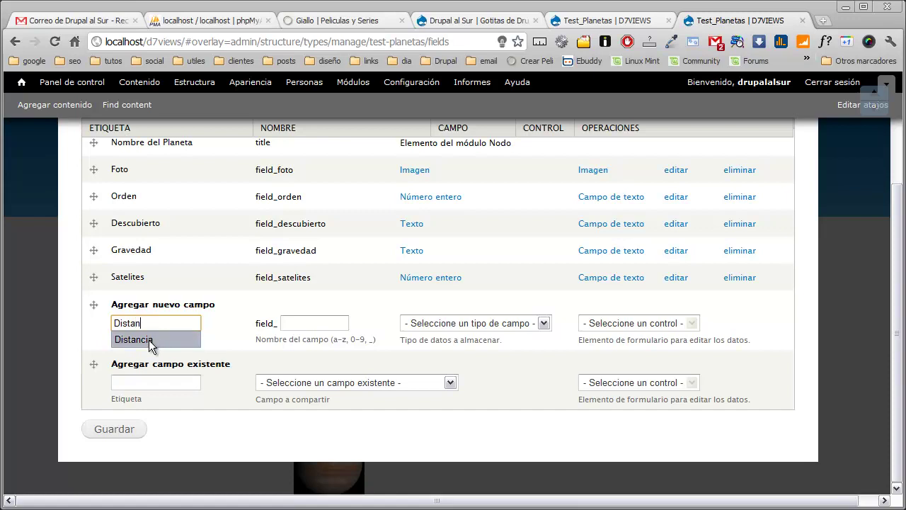
click(148, 339)
click(288, 320)
text(di)
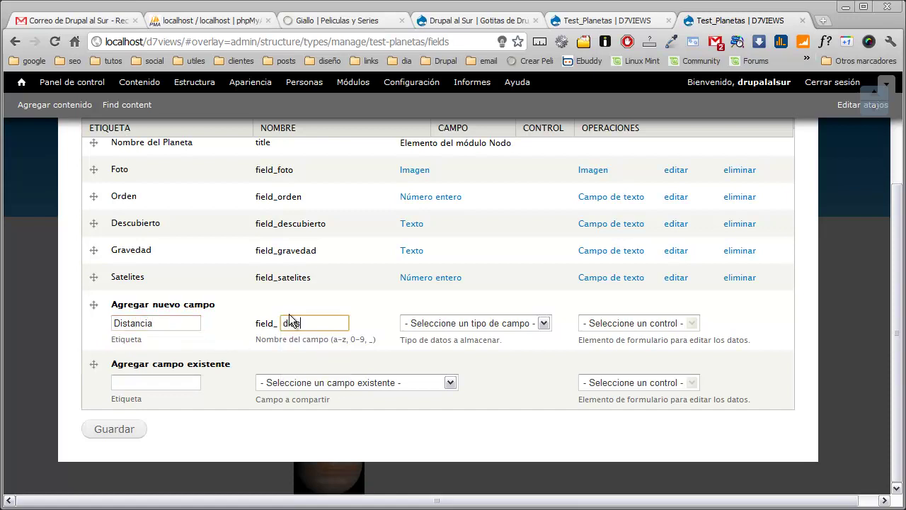
key(Down)
key(Tab)
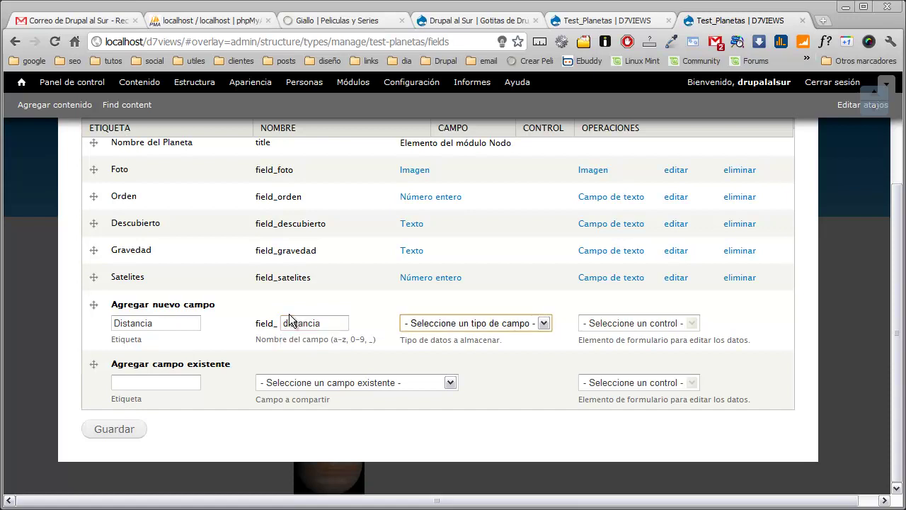
click(541, 323)
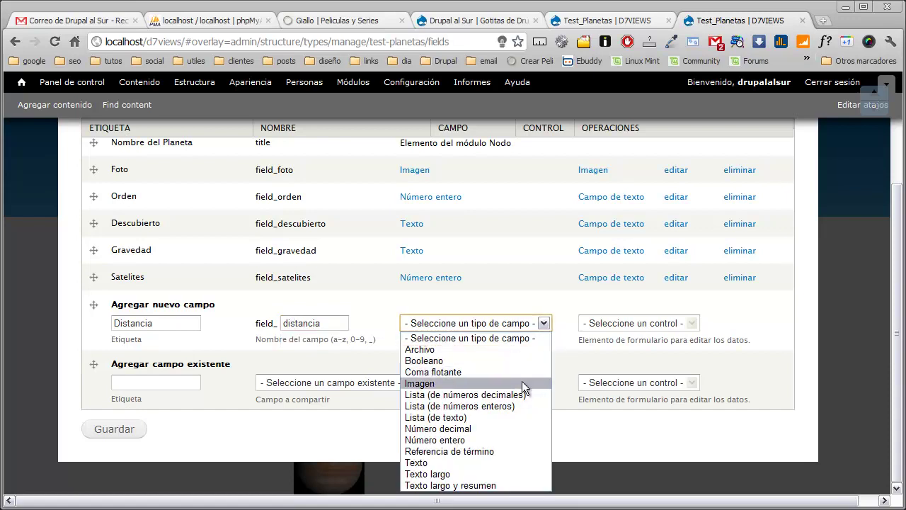
click(507, 459)
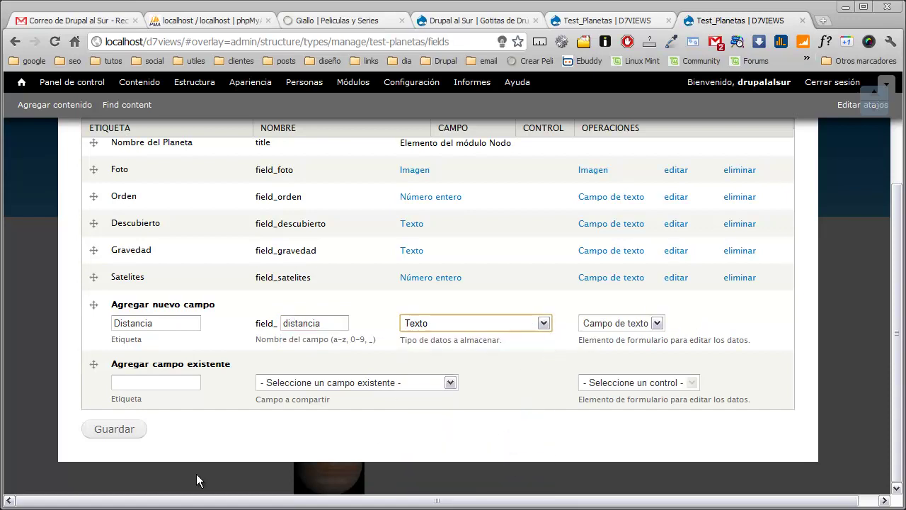
click(125, 432)
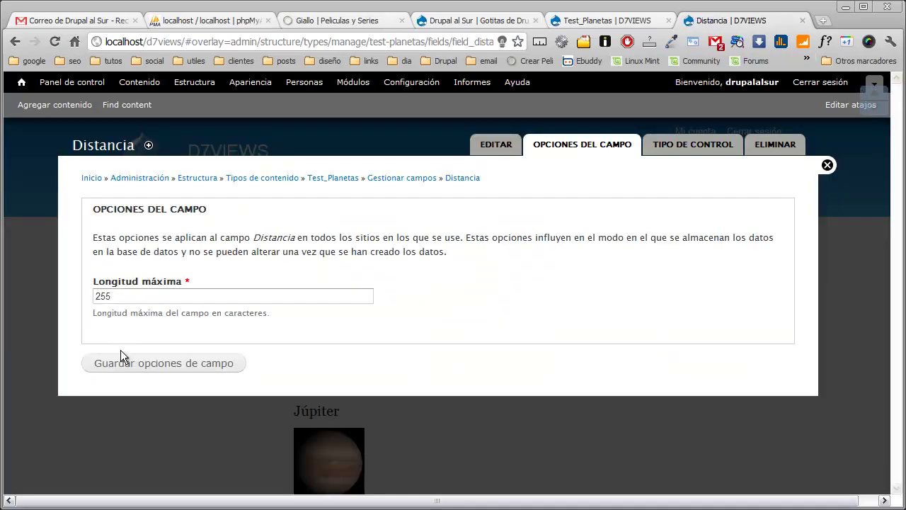
- Save the new Distancia field's options and configuration, keeping the maximum length of 255 and one value
click(123, 363)
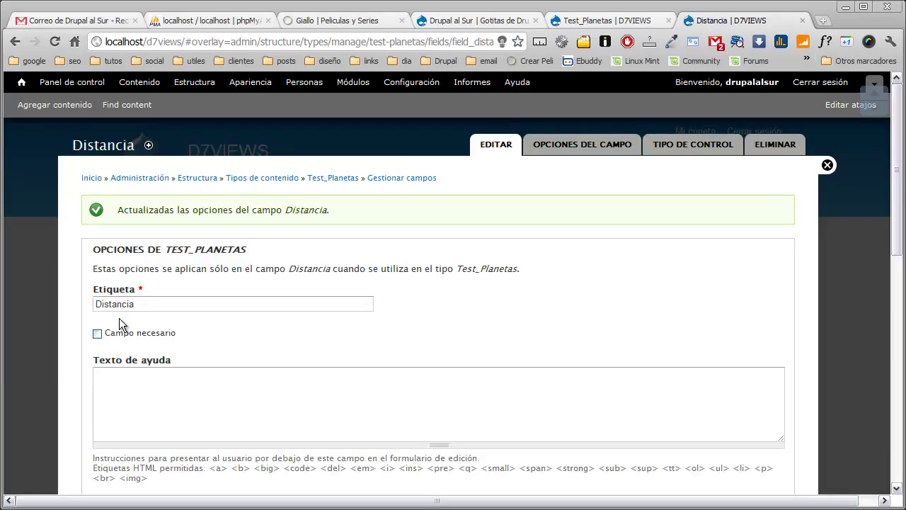
scroll(83, 324, down, 8)
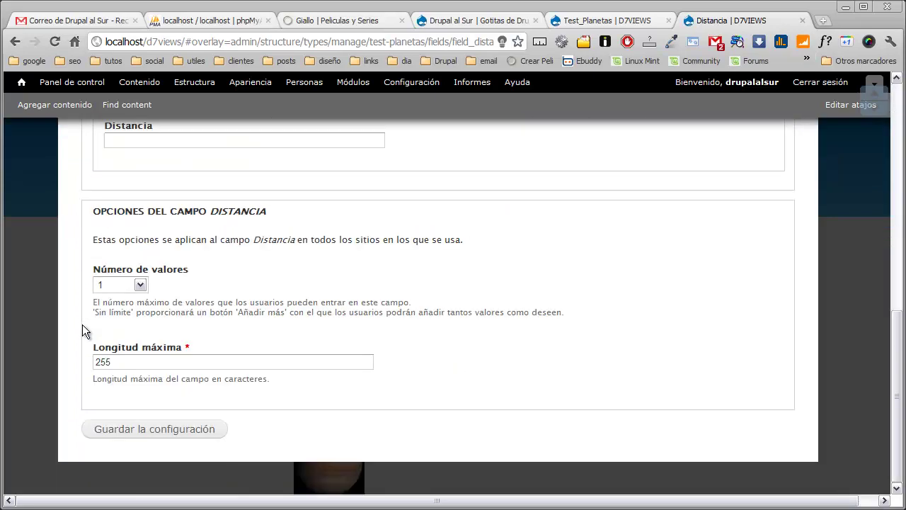
click(113, 428)
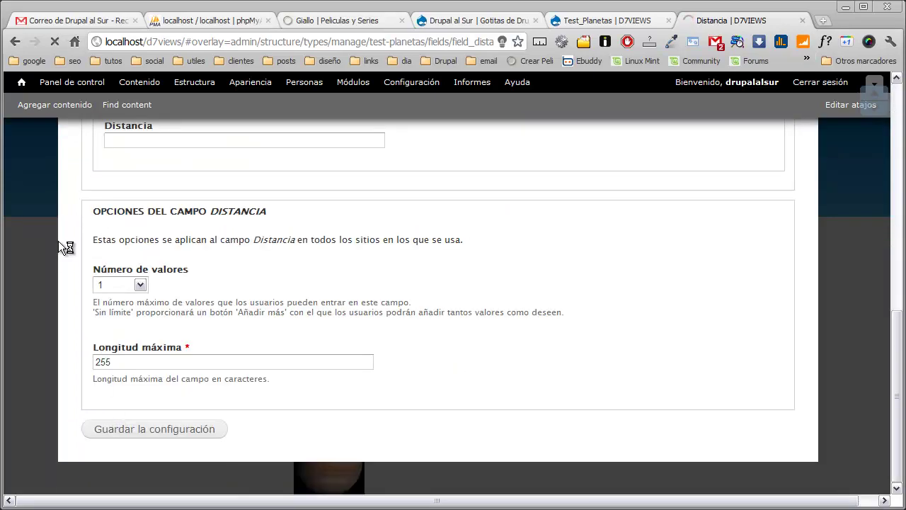
- Open the Distancia field's settings from Test_Planetas, review its options and save its configuration again
scroll(247, 375, down, 5)
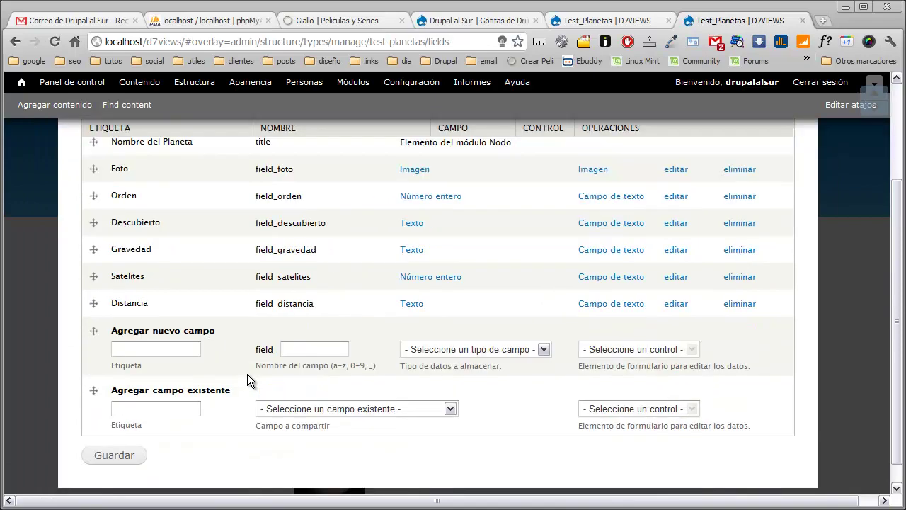
click(677, 305)
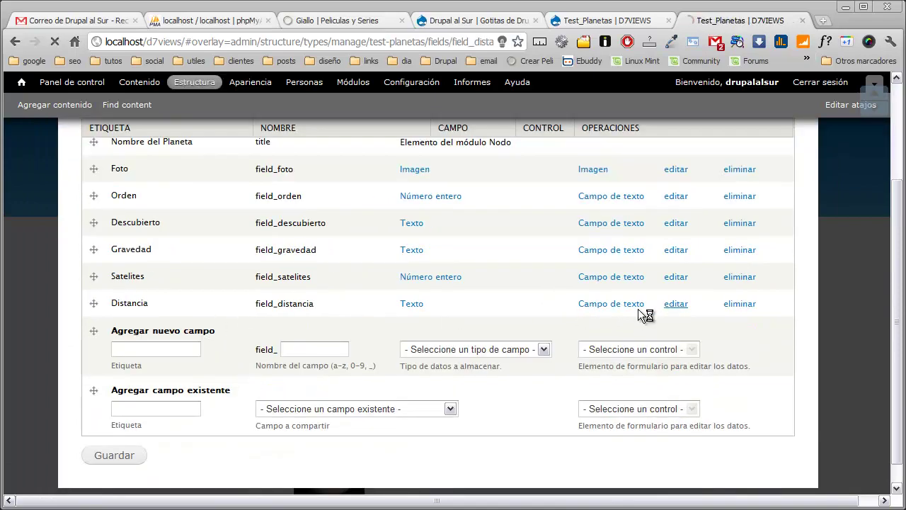
scroll(540, 307, down, 5)
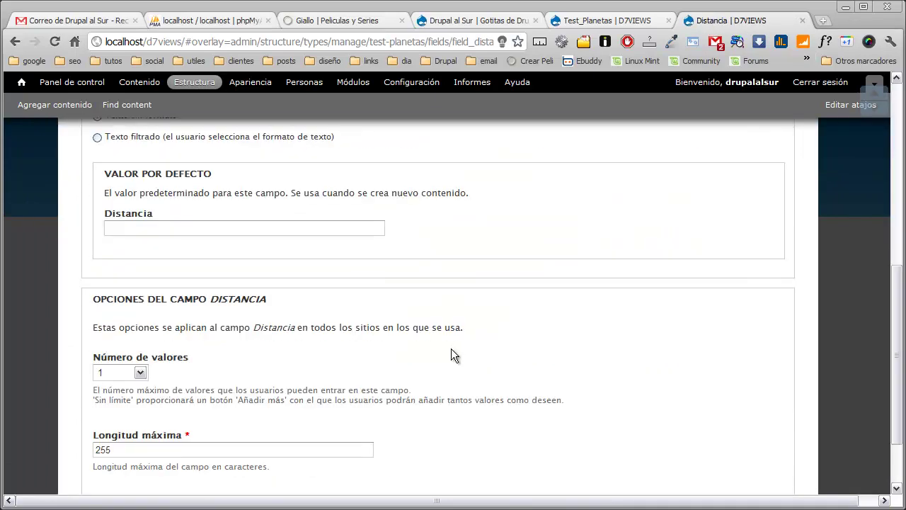
scroll(451, 348, down, 1)
click(161, 446)
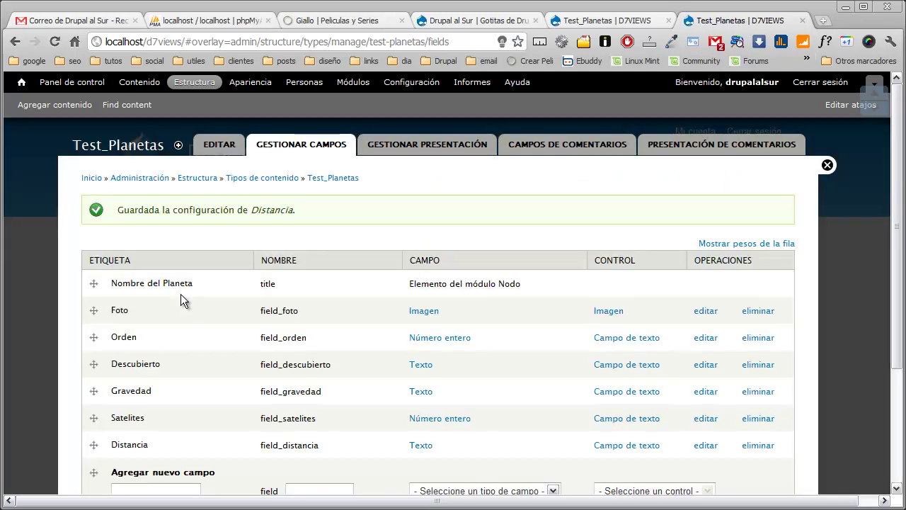
- Move the Distancia field between Descubierto and Gravedad in the Test_Planetas field list and save the order
scroll(181, 297, down, 1)
drag(97, 370, 99, 325)
scroll(102, 329, down, 2)
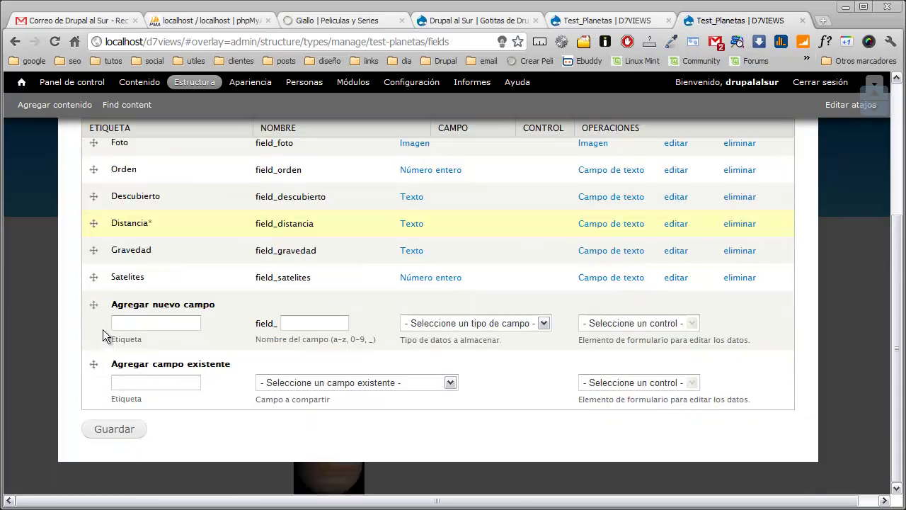
click(99, 429)
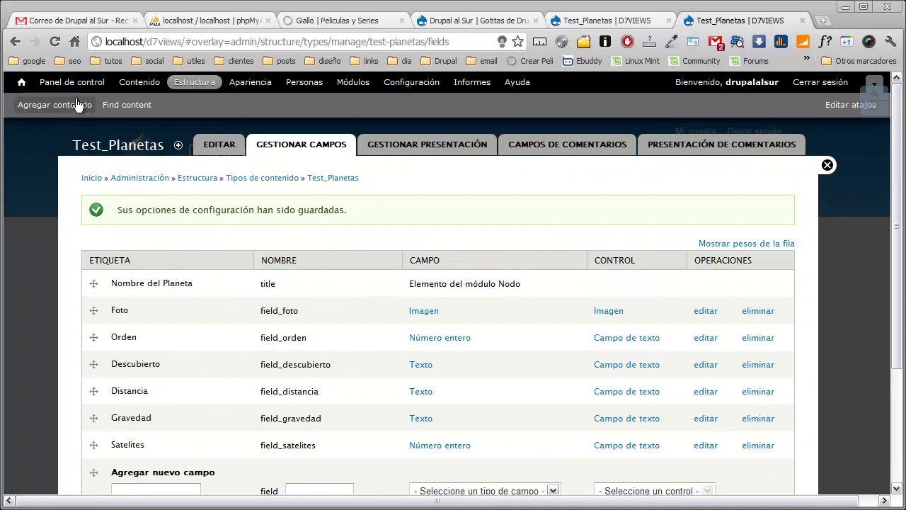
- Go to the site's front page, review the Saturno entry's displayed fields, and return to the front page
click(21, 82)
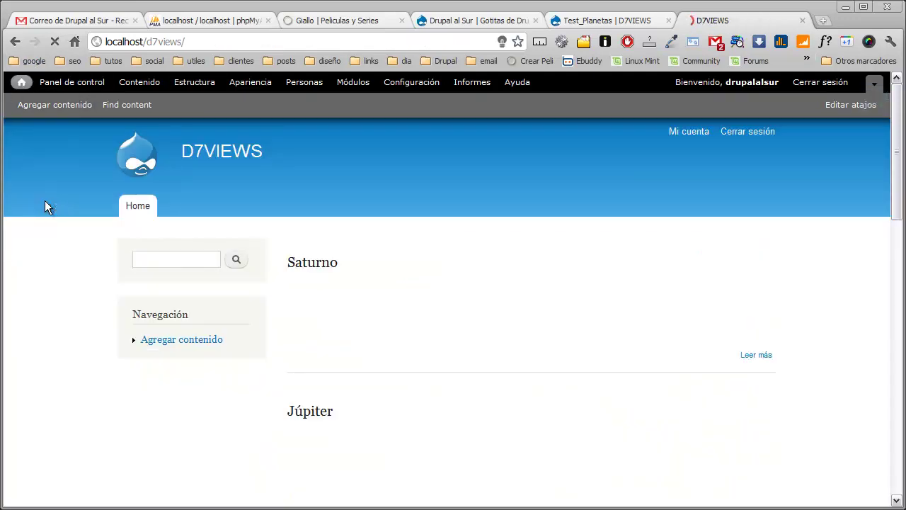
scroll(258, 258, down, 2)
scroll(282, 282, up, 1)
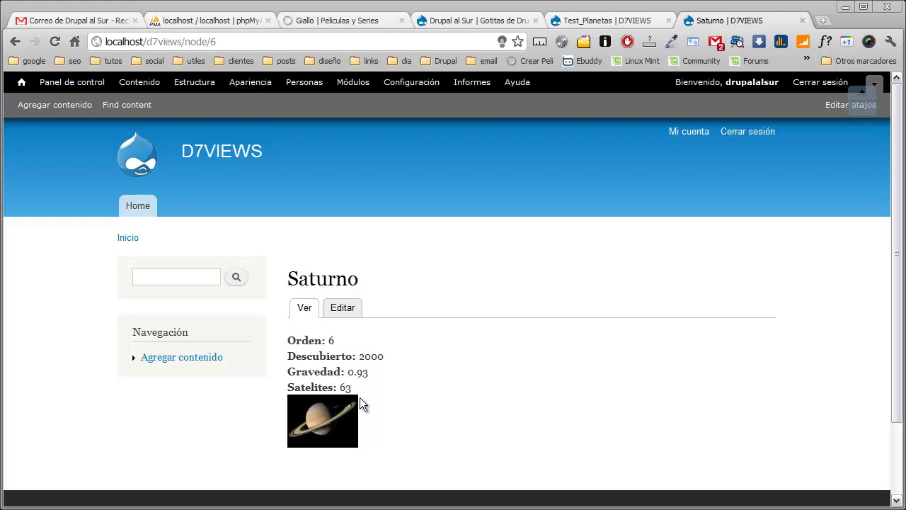
key(F5)
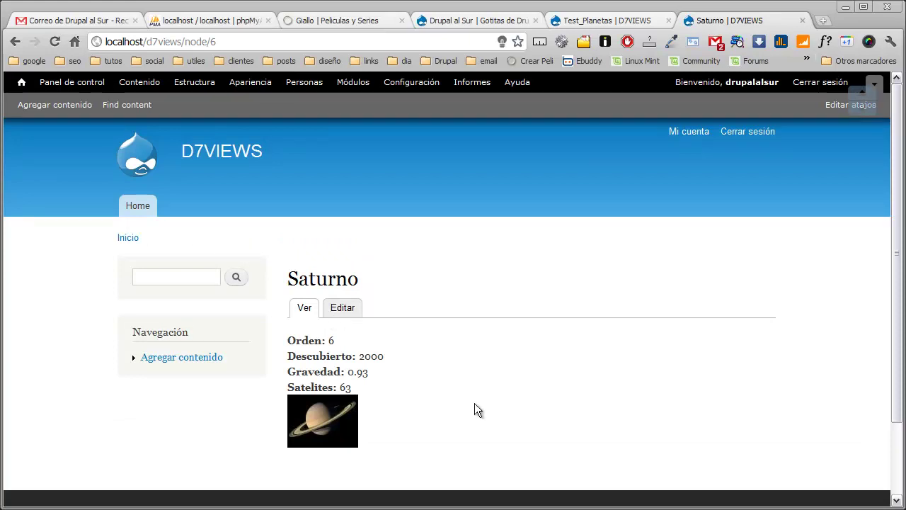
key(Return)
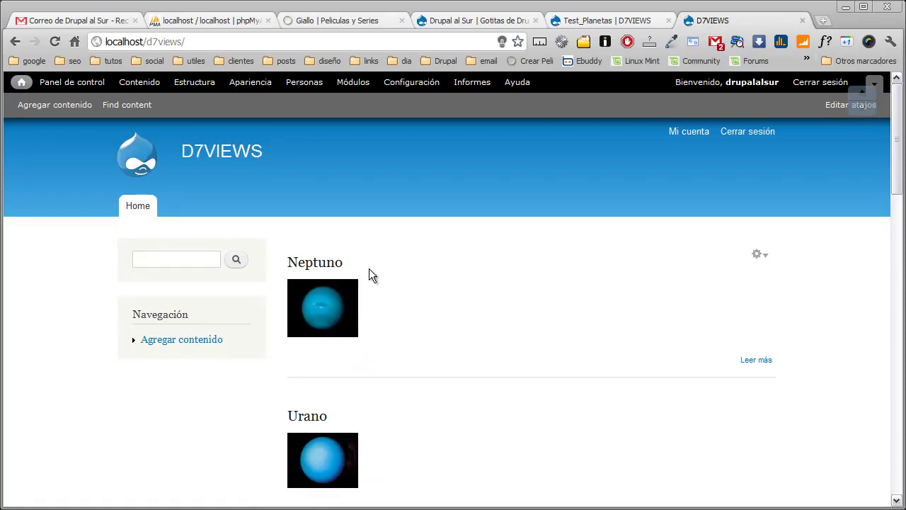
- Open the Neptuno entry and check how its Distancia value and photo are laid out
click(318, 272)
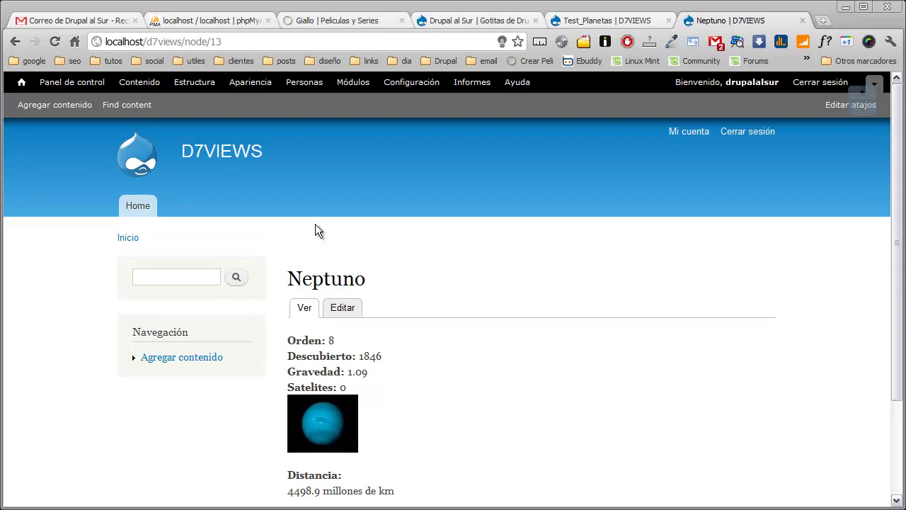
scroll(340, 240, down, 2)
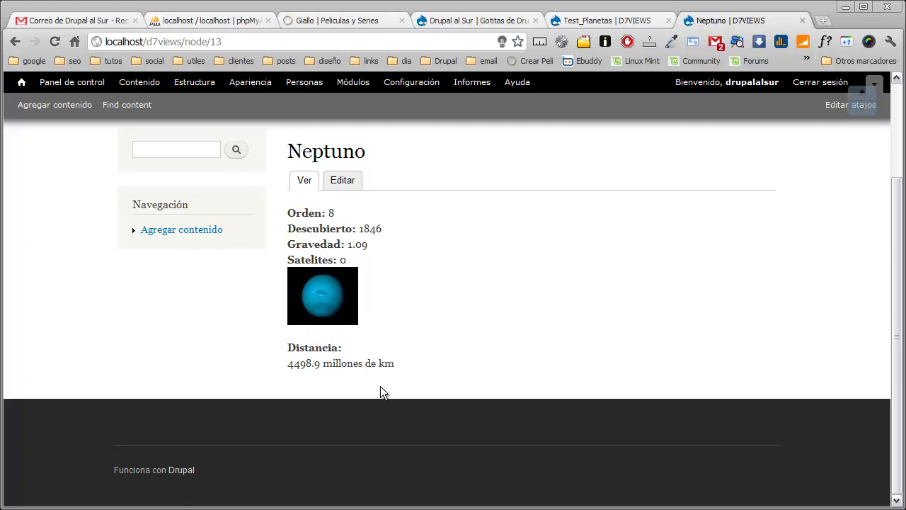
scroll(409, 325, up, 2)
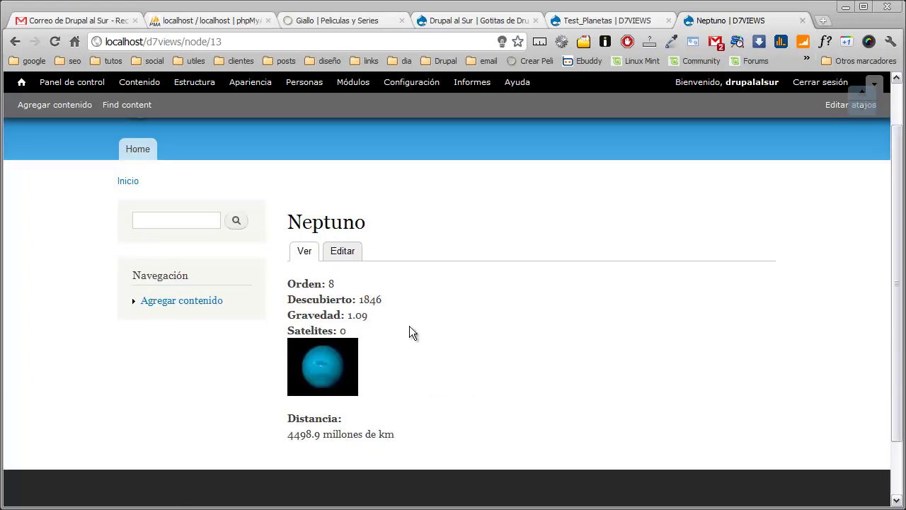
- In the Test_Planetas default display settings, move Distancia above Foto and save the presentation
click(194, 82)
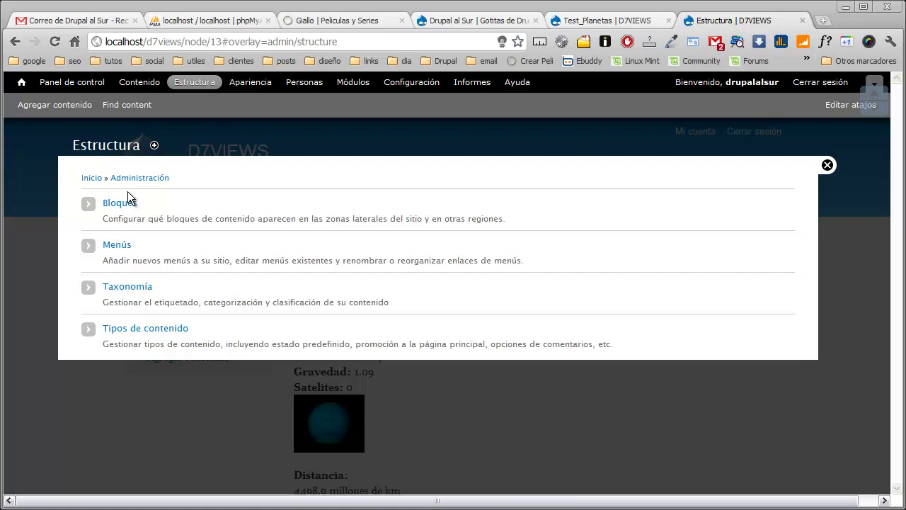
click(158, 330)
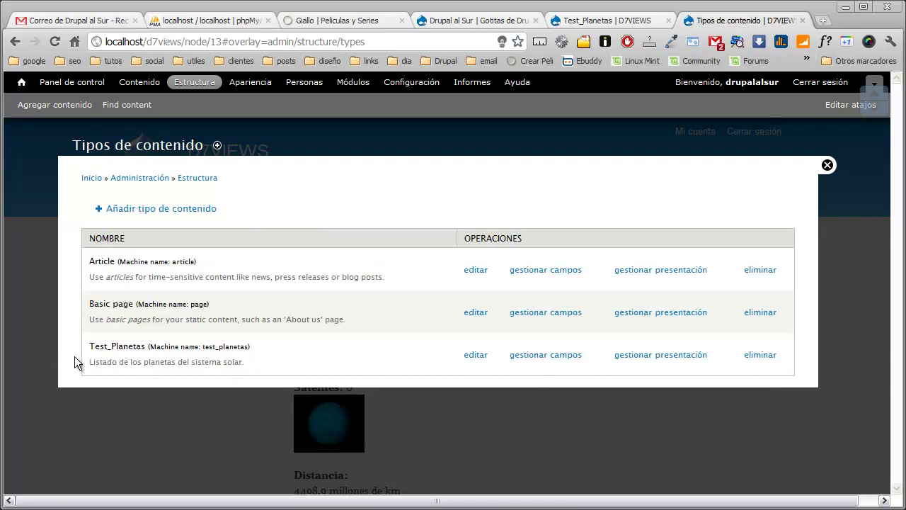
click(670, 359)
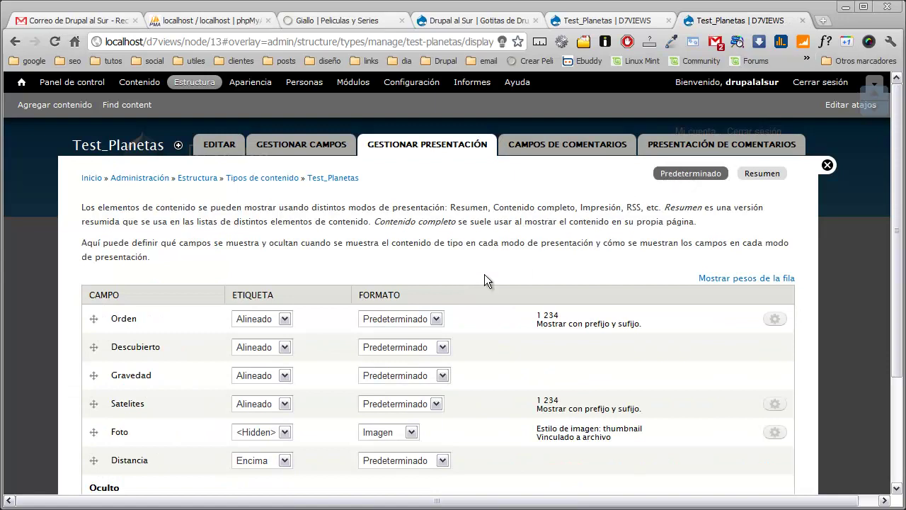
scroll(484, 280, down, 2)
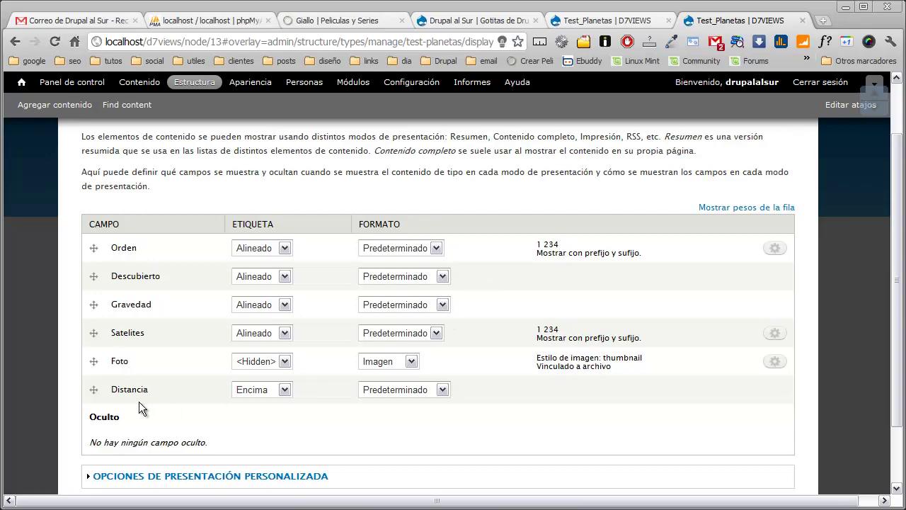
mouse_move(94, 389)
mouse_down()
mouse_move(91, 363)
mouse_move(92, 374)
mouse_up()
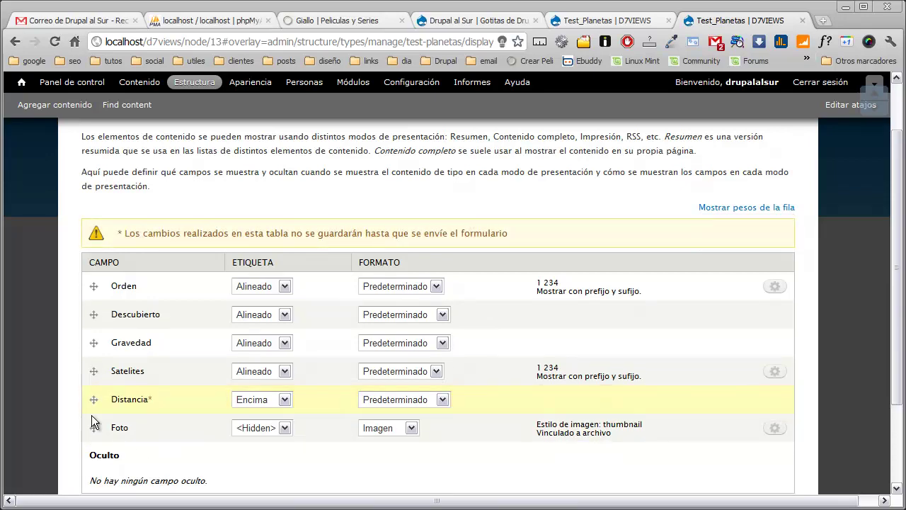
scroll(94, 422, down, 3)
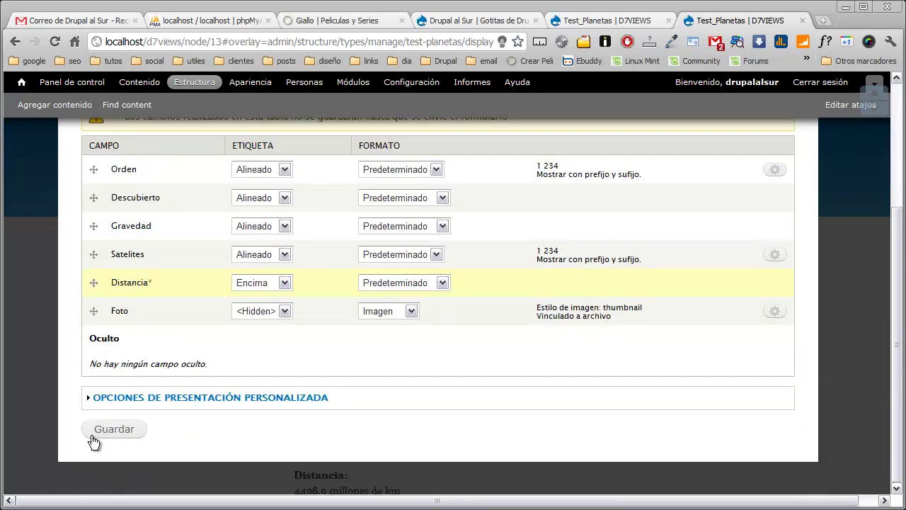
click(102, 431)
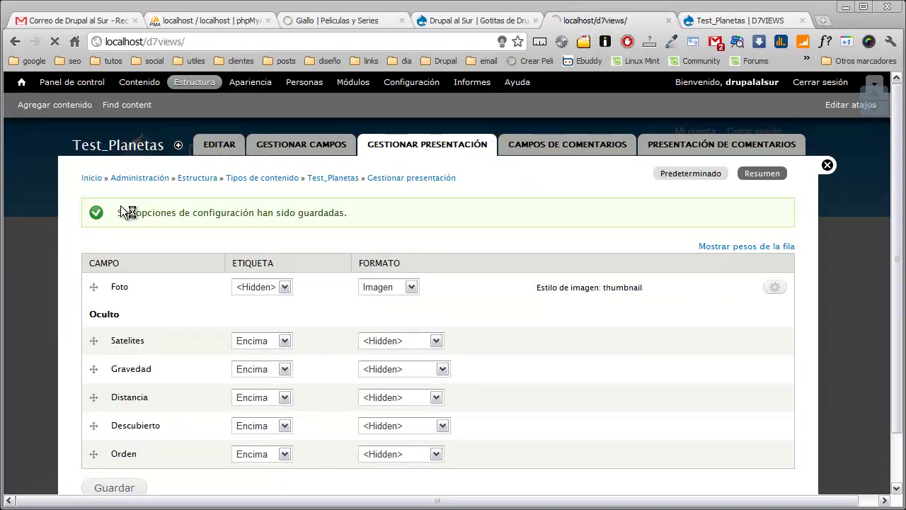
- Open the Neptuno entry from the front page and check the order of its displayed fields
scroll(124, 211, down, 1)
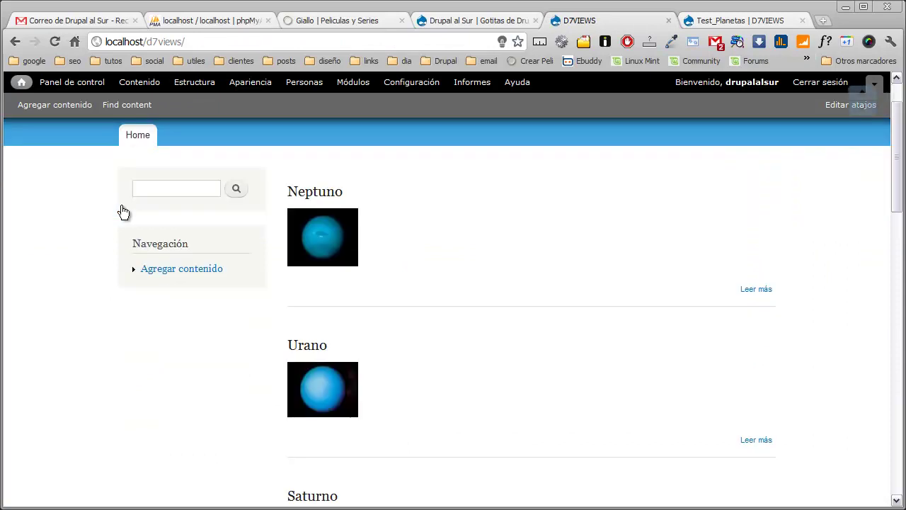
scroll(124, 211, up, 1)
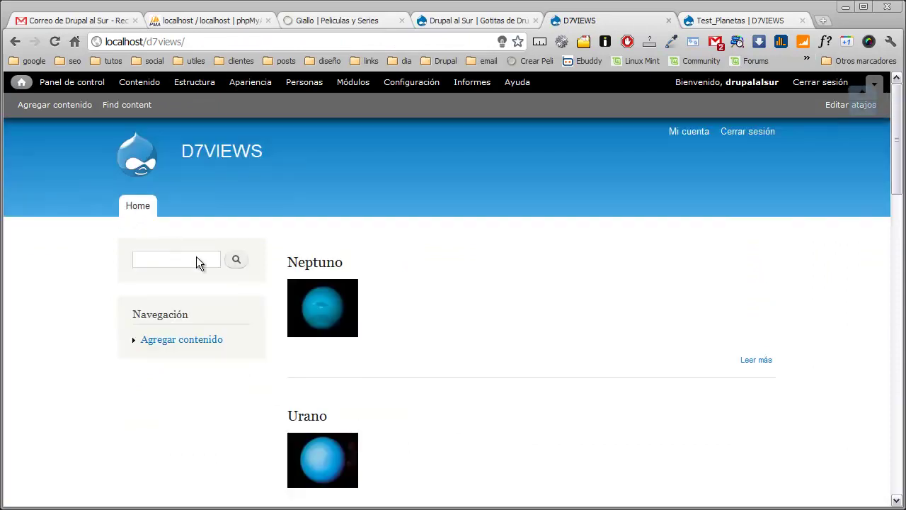
click(318, 263)
scroll(424, 316, down, 2)
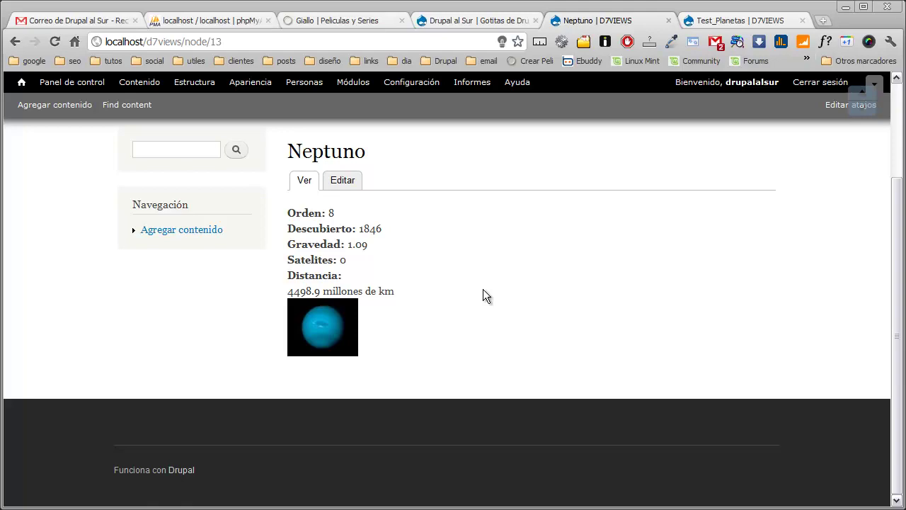
- Set the Distancia label to Alineado in the Test_Planetas default display, save it, and reload the Neptuno entry
click(731, 22)
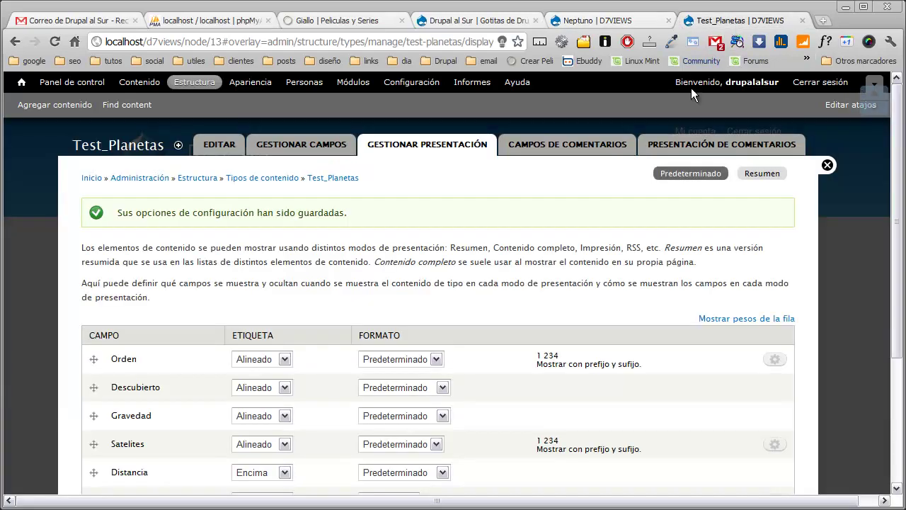
scroll(540, 265, down, 3)
scroll(539, 262, up, 1)
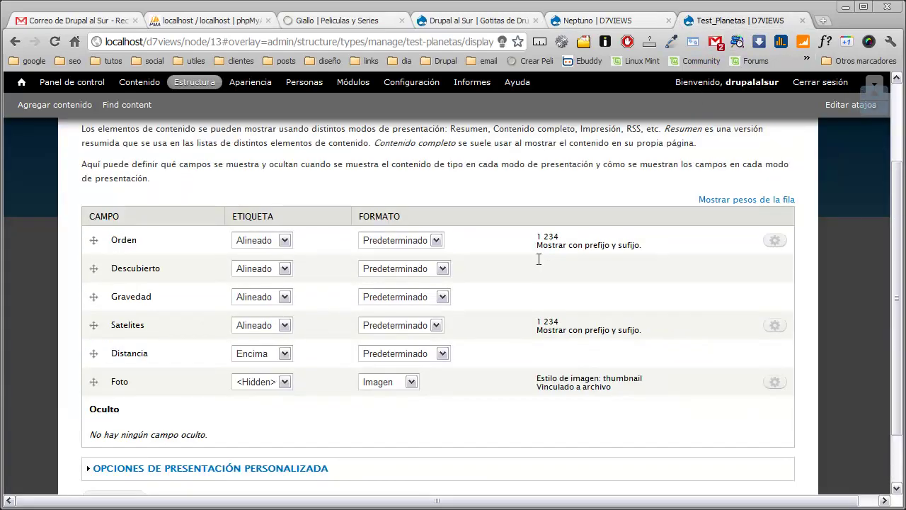
click(284, 353)
click(279, 376)
scroll(537, 255, up, 2)
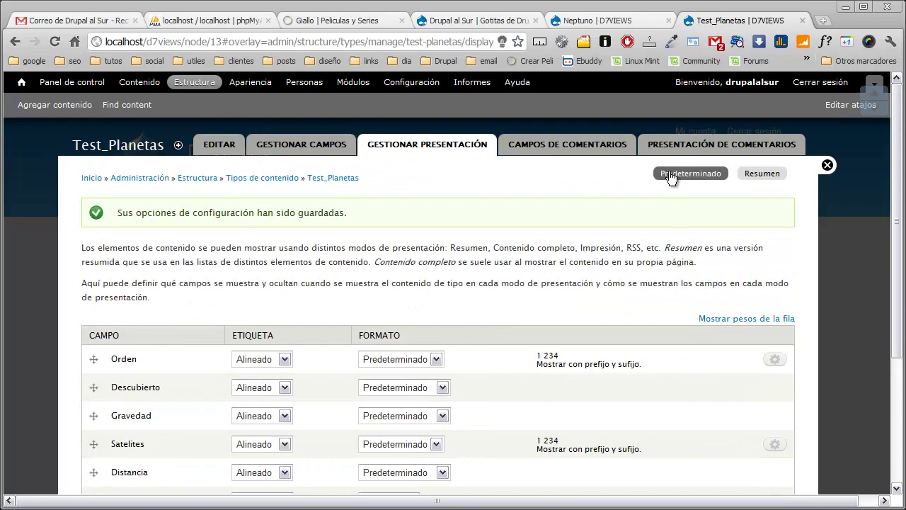
scroll(462, 287, down, 3)
click(133, 430)
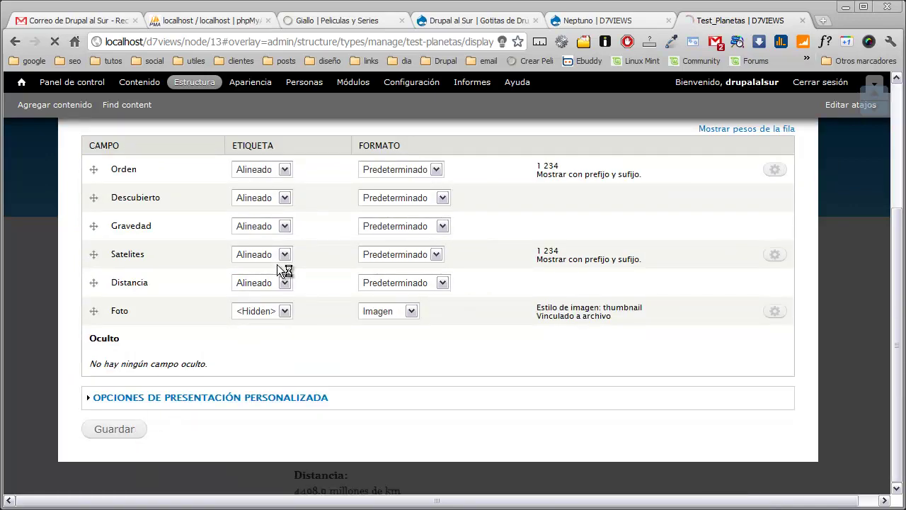
click(585, 21)
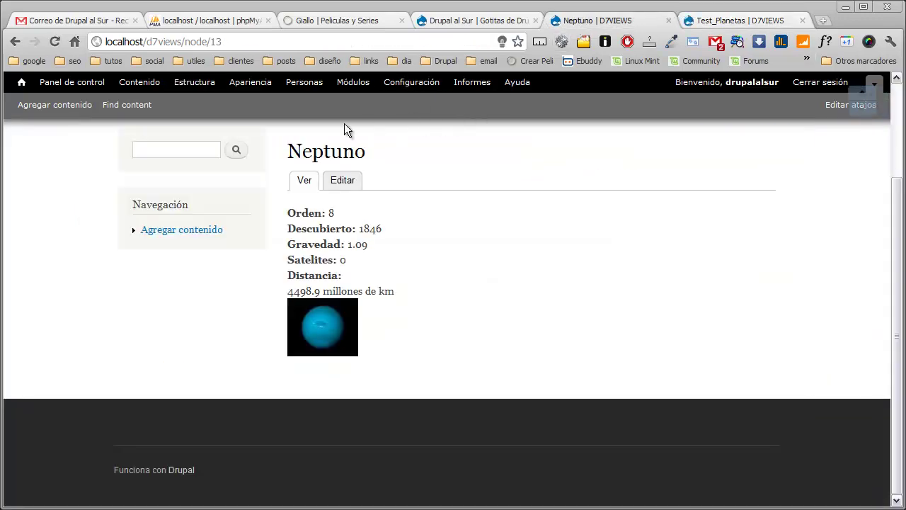
click(50, 42)
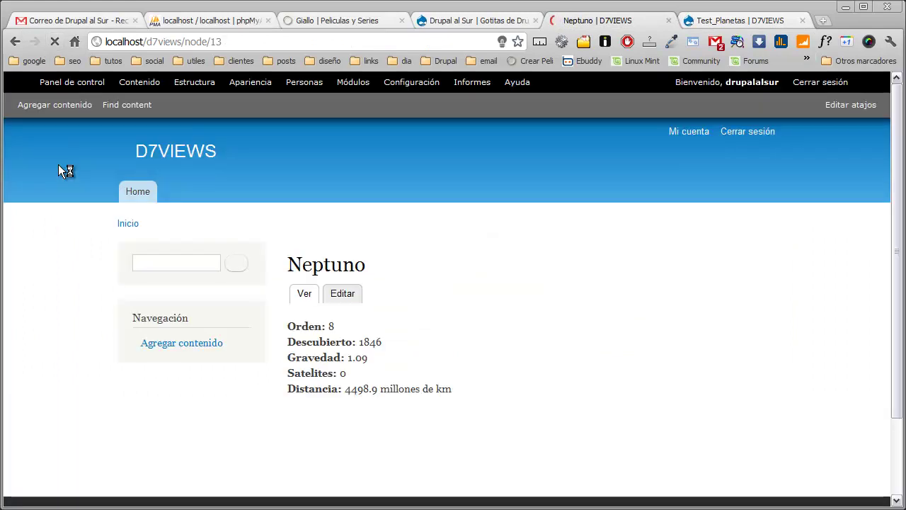